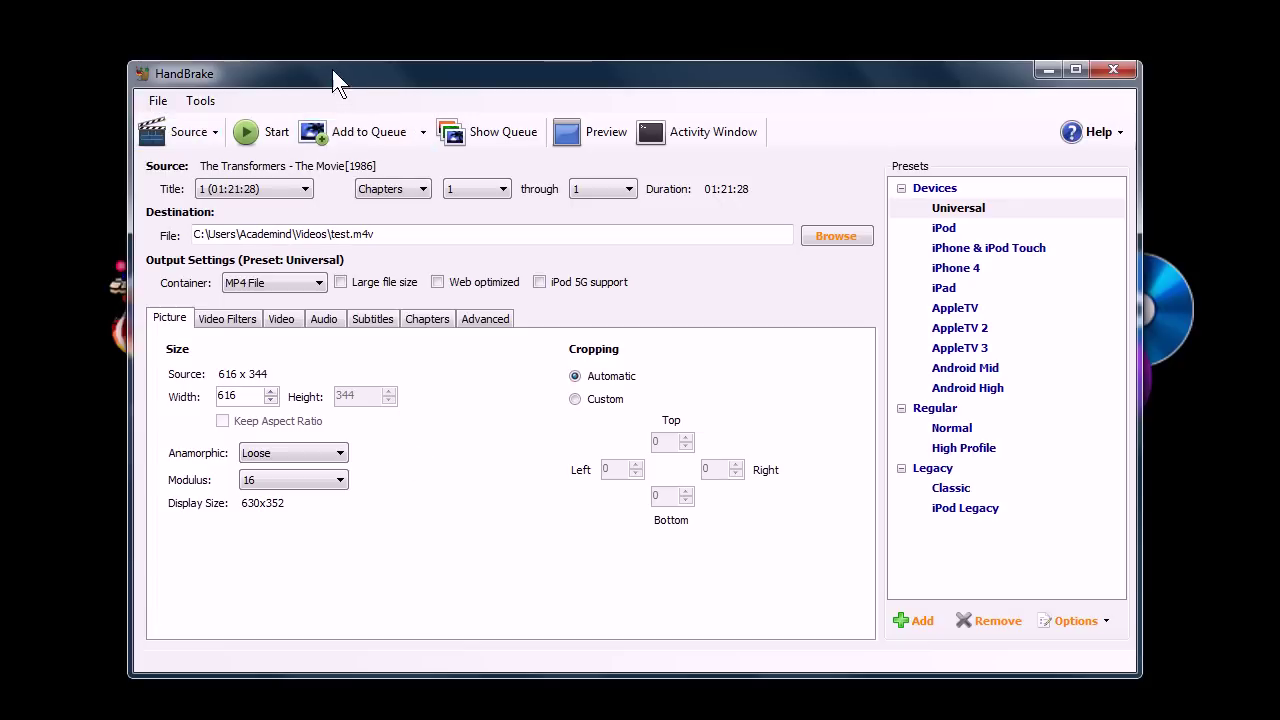
# Try the iPhone & iPod Touch, iPod, iPad, AppleTV 3 and Android Mid presets, then reapply Universal.
pyautogui.click(955, 250)
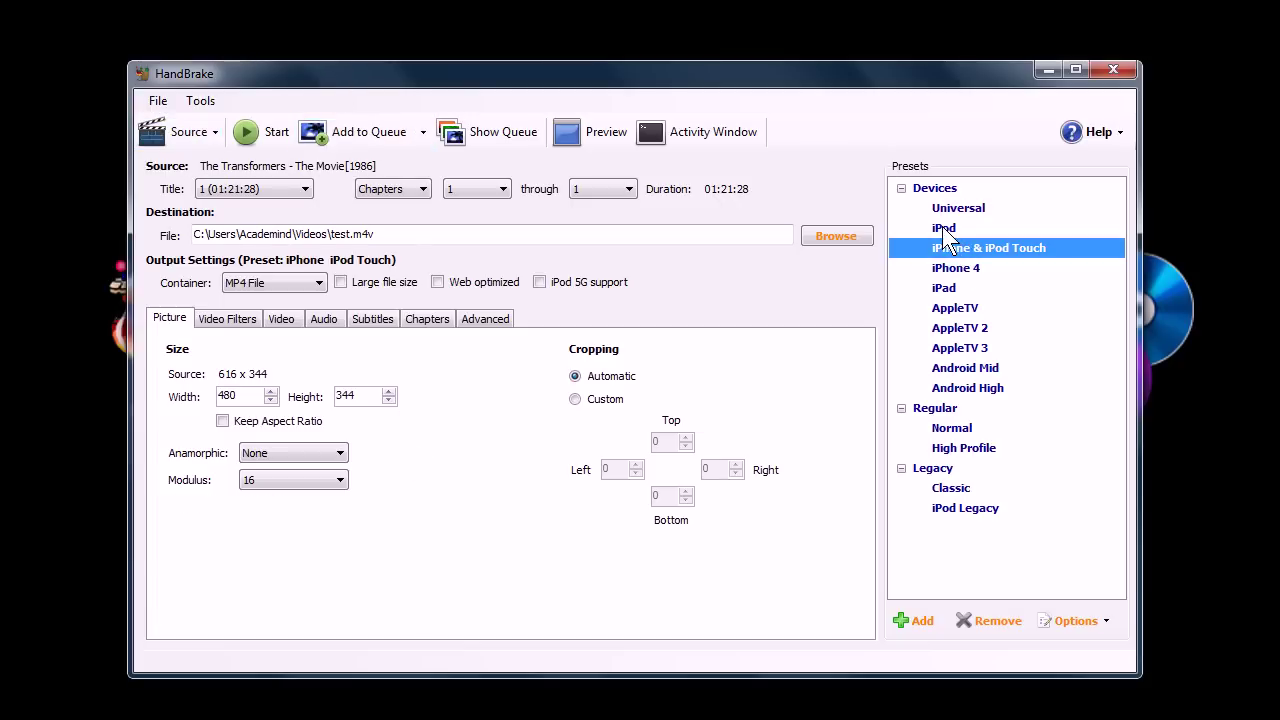
pyautogui.click(942, 227)
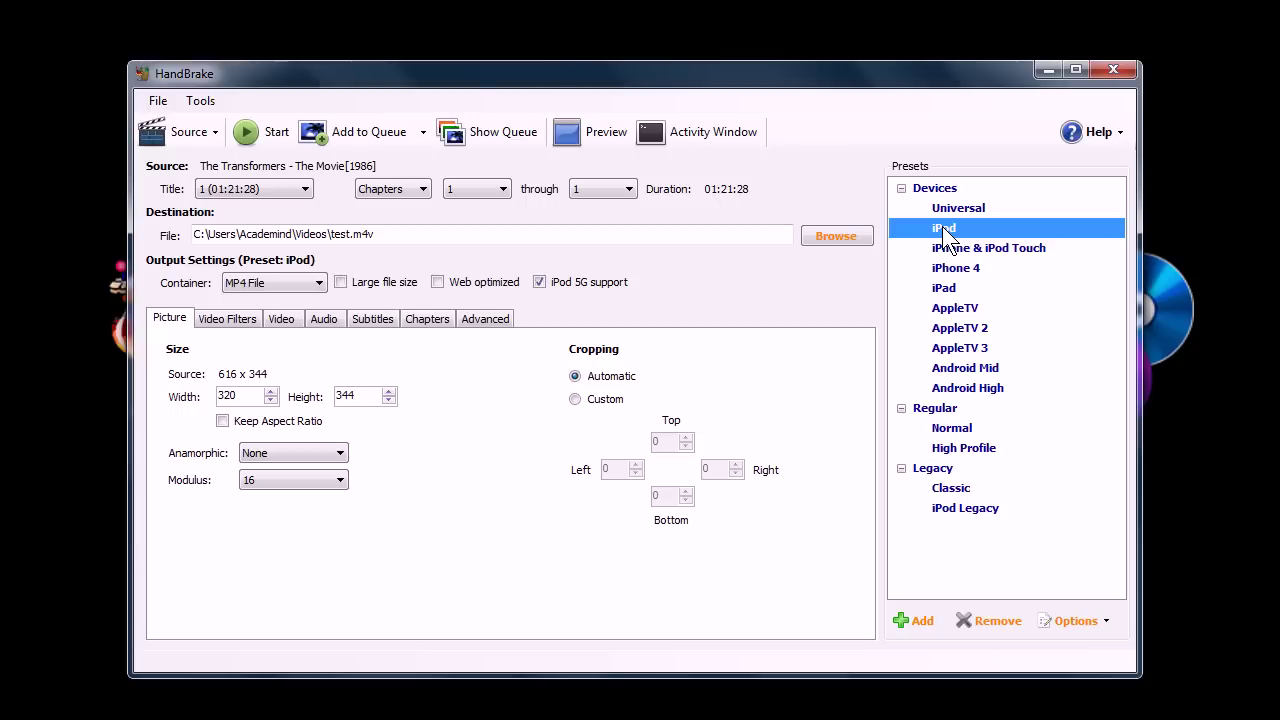
pyautogui.click(945, 289)
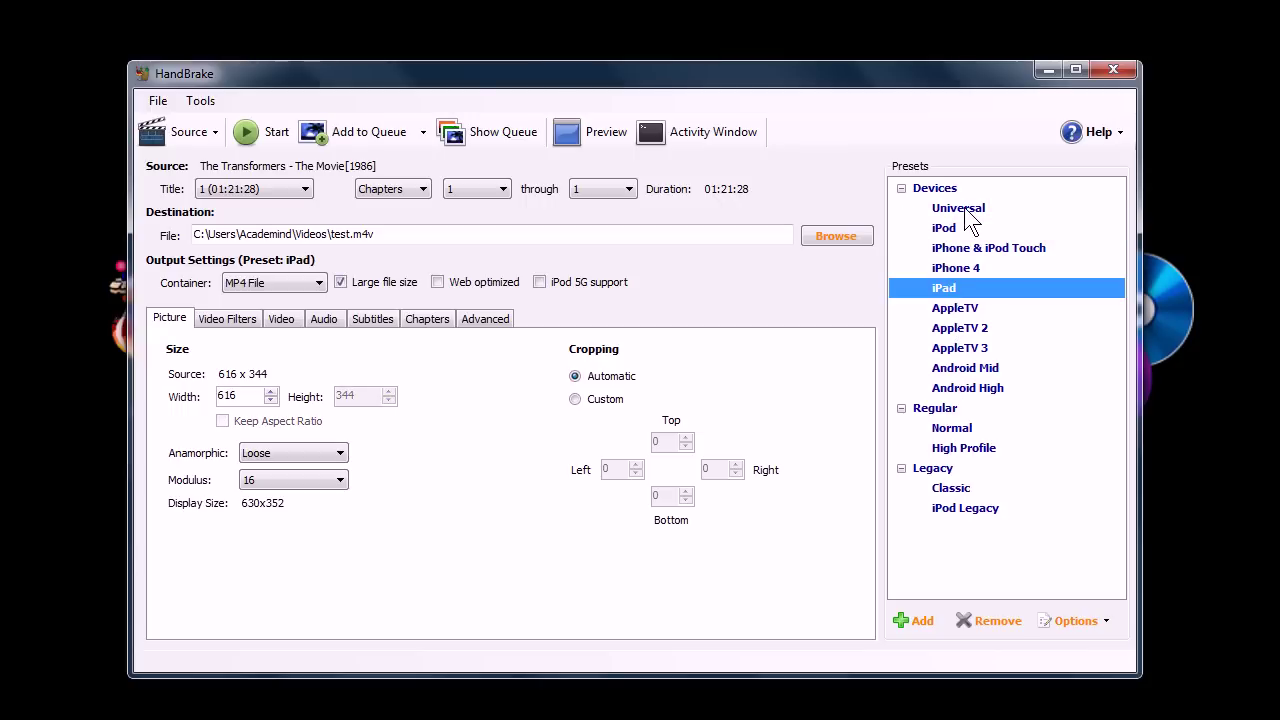
pyautogui.click(943, 228)
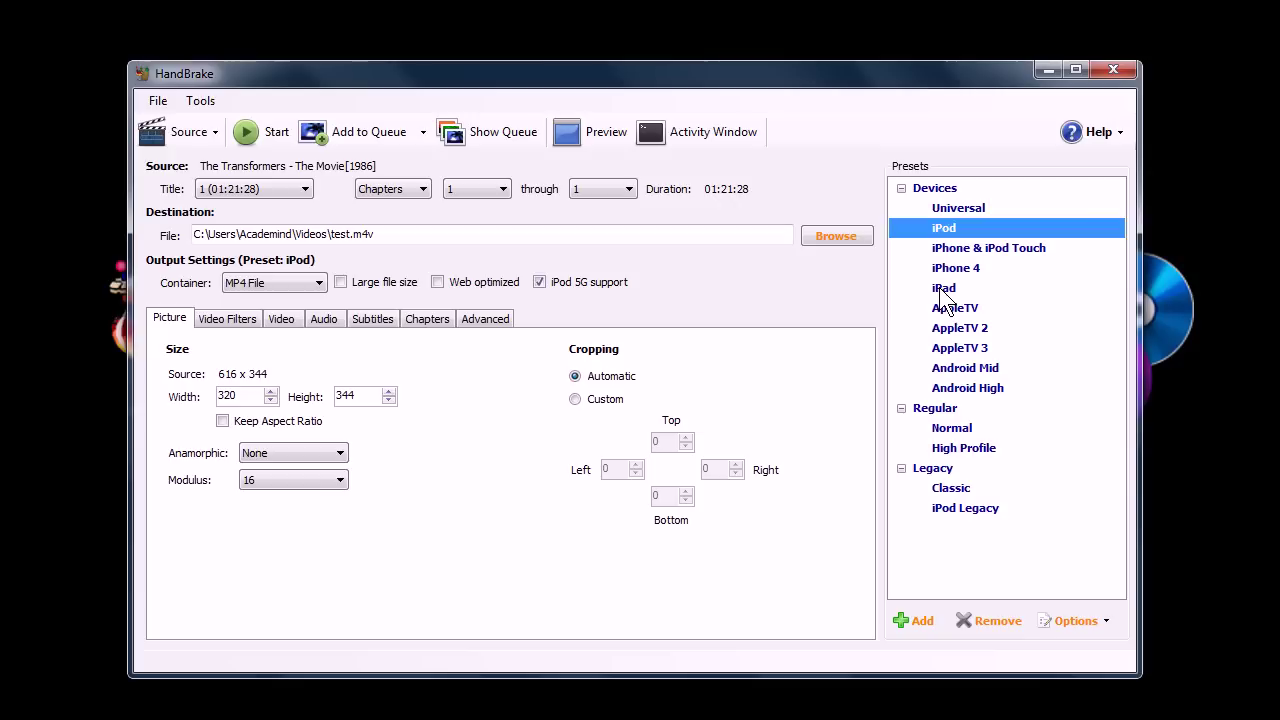
pyautogui.click(932, 287)
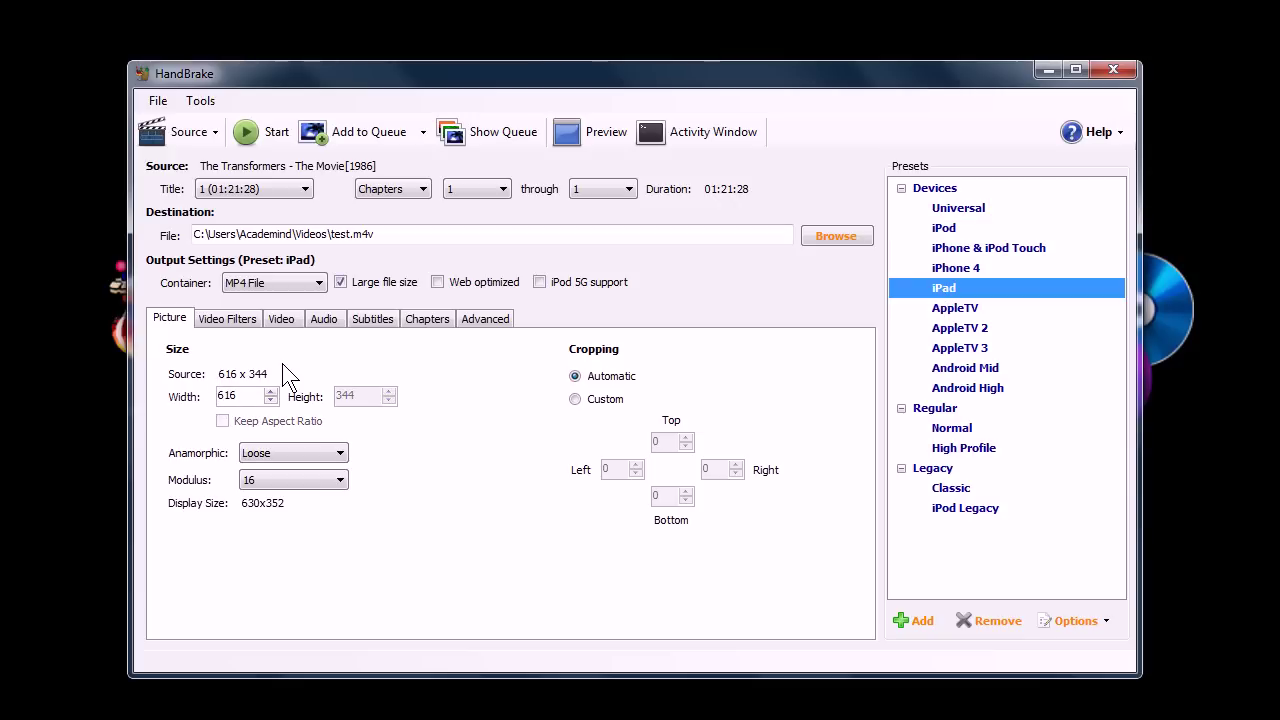
pyautogui.click(939, 348)
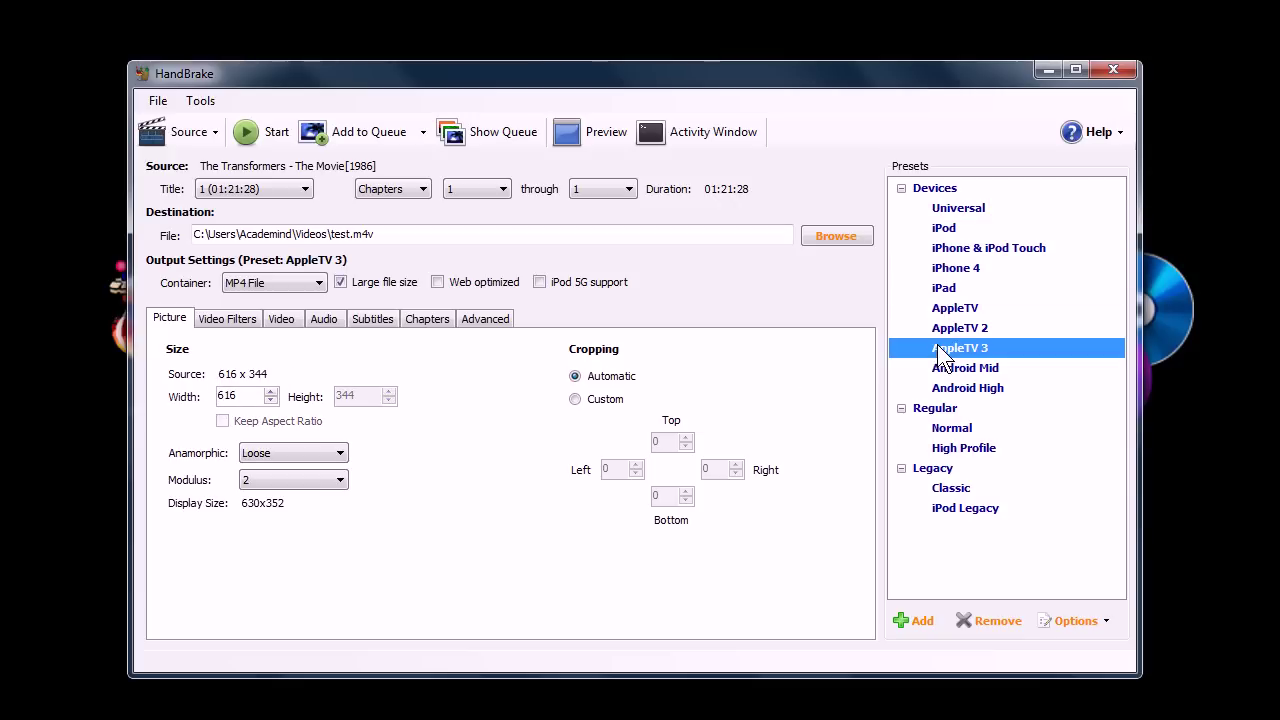
pyautogui.click(945, 368)
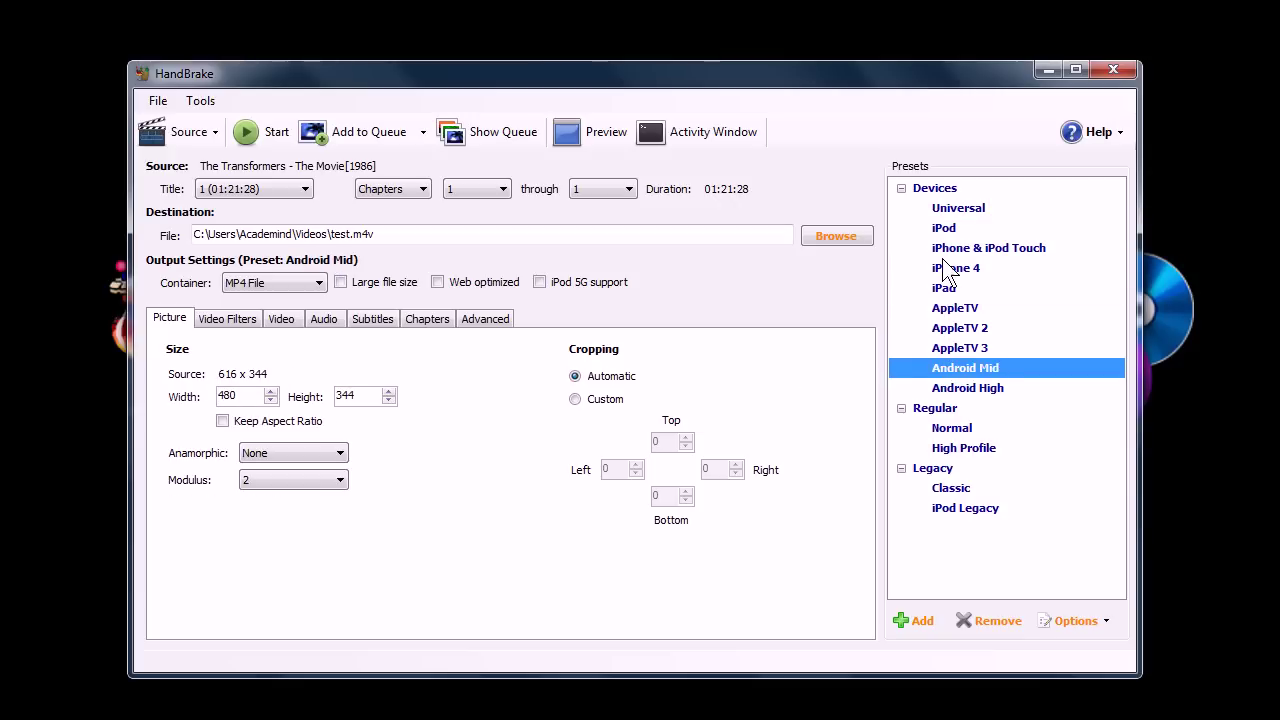
pyautogui.click(945, 207)
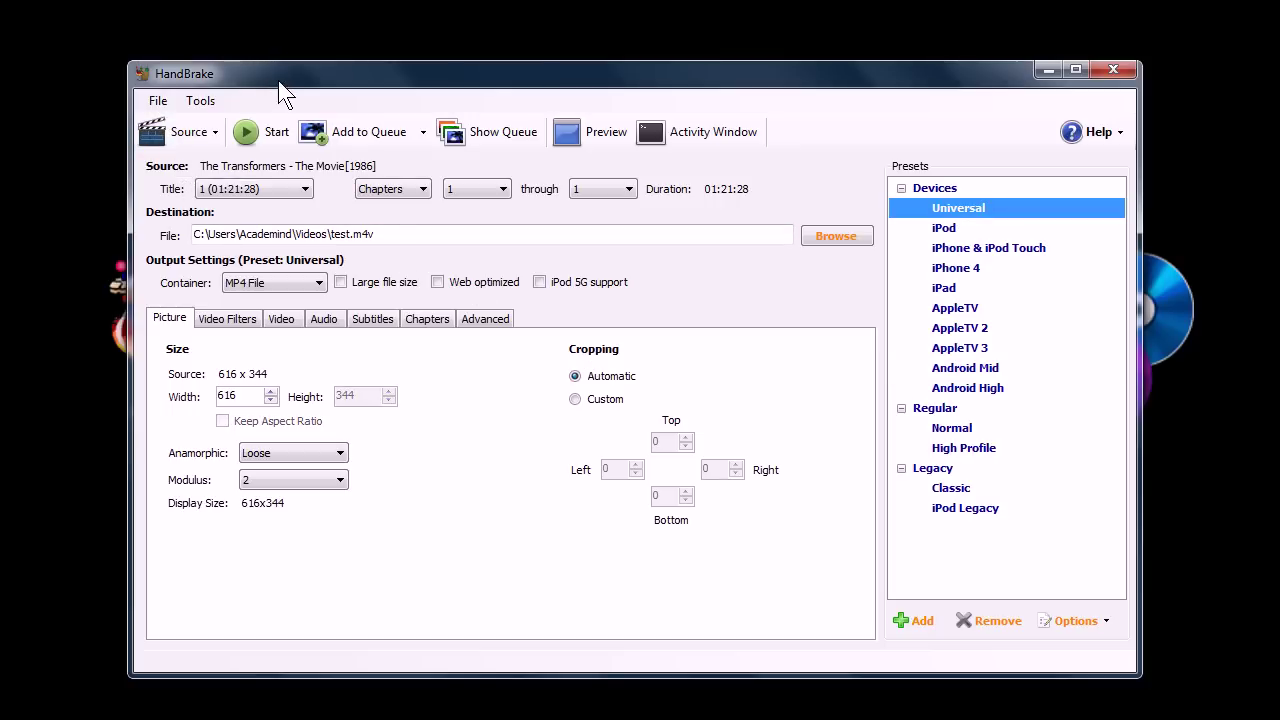
pyautogui.click(272, 280)
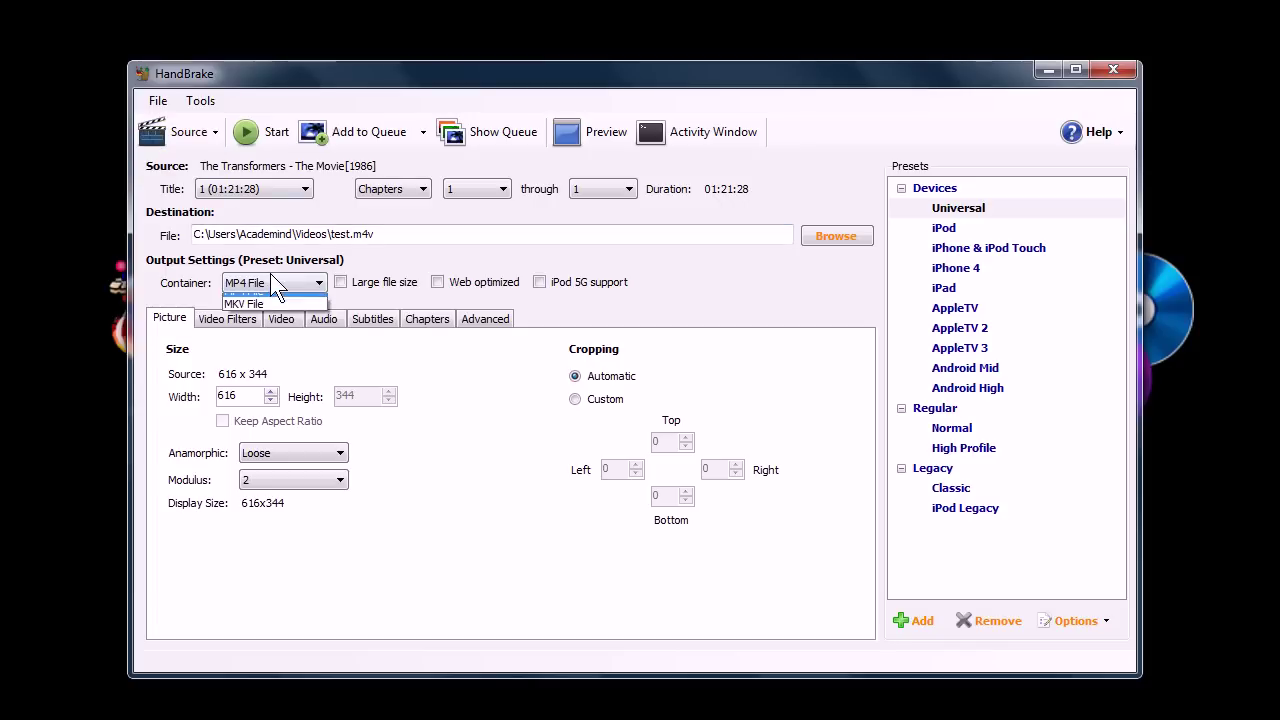
pyautogui.click(267, 278)
pyautogui.click(246, 320)
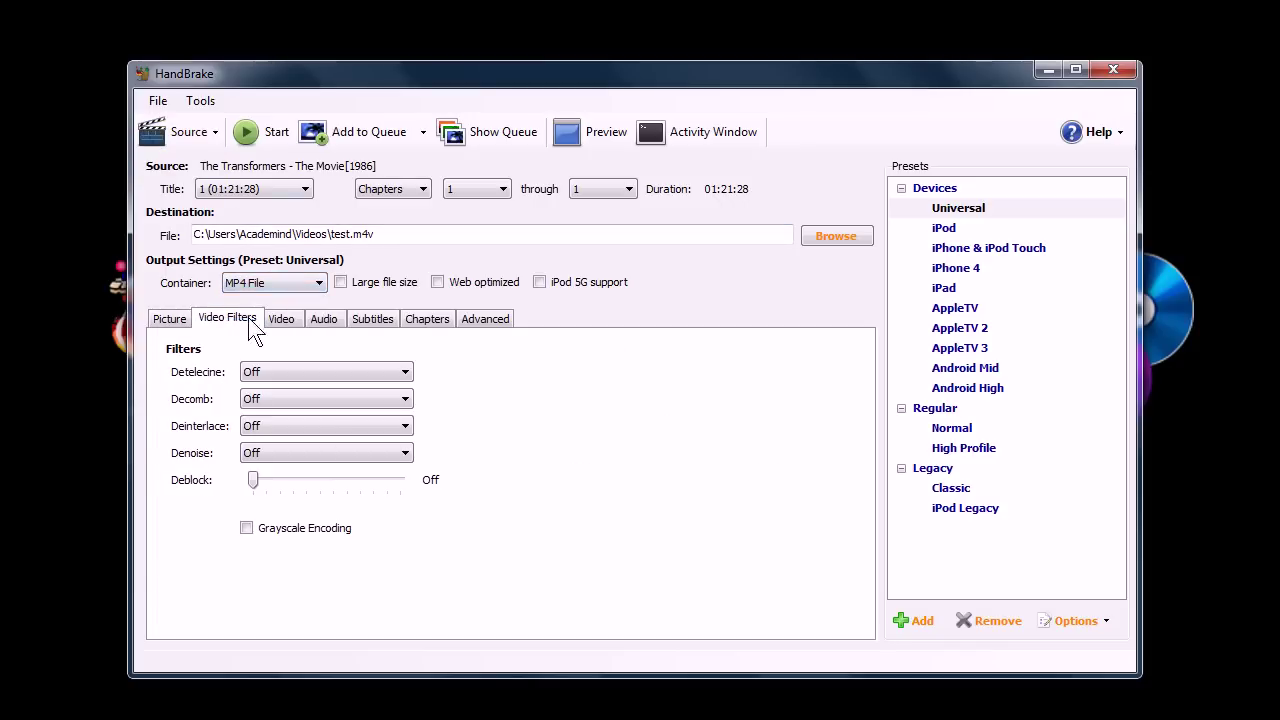
pyautogui.click(277, 320)
pyautogui.click(316, 320)
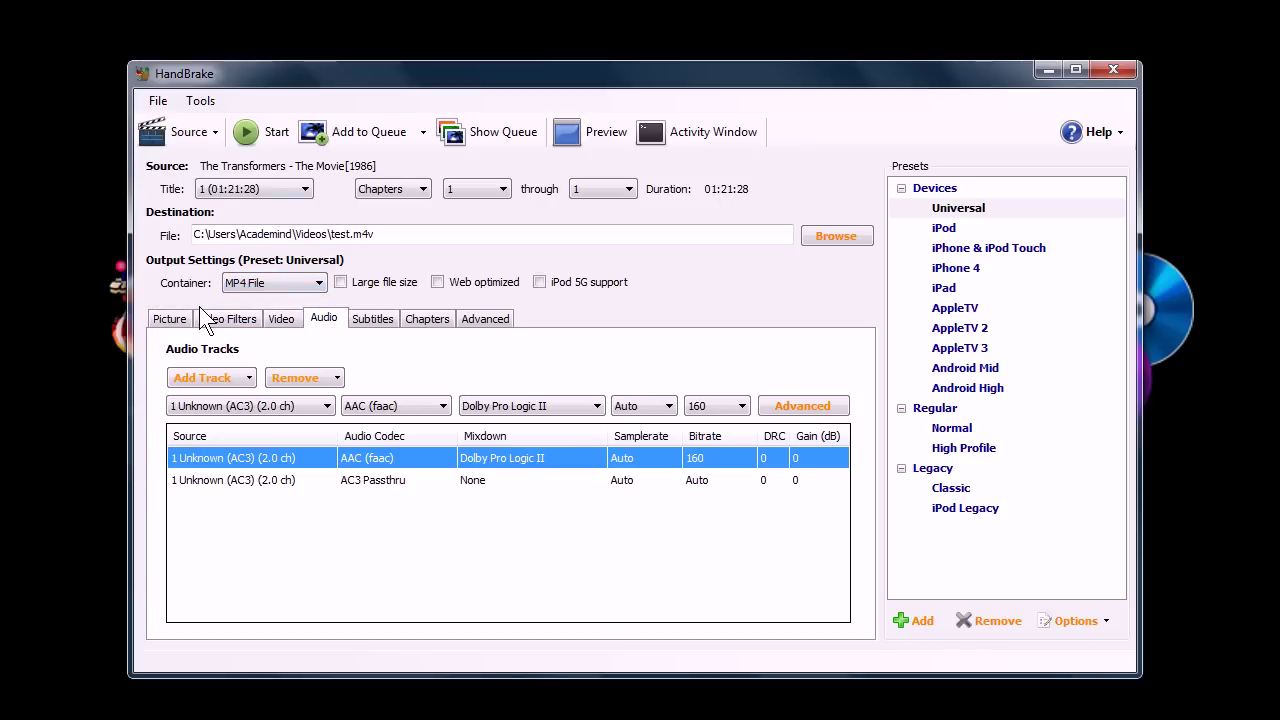
pyautogui.click(172, 319)
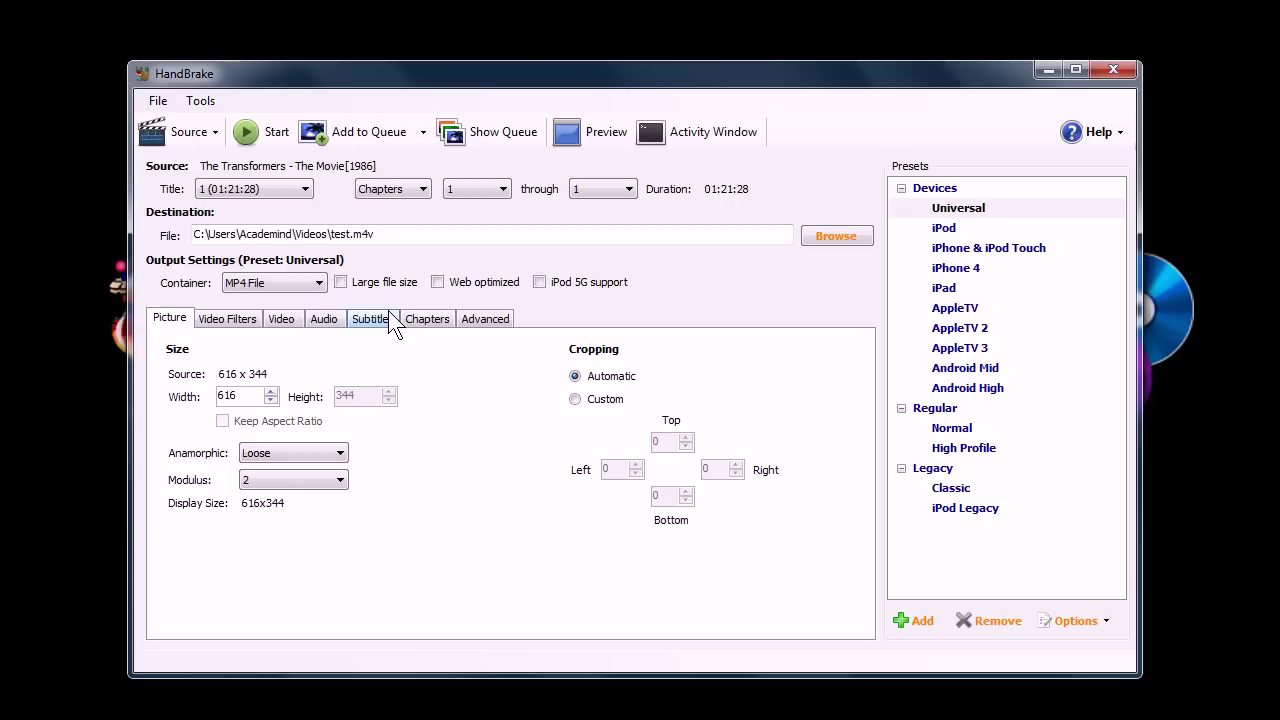
pyautogui.moveTo(504, 70); pyautogui.dragTo(486, 65)
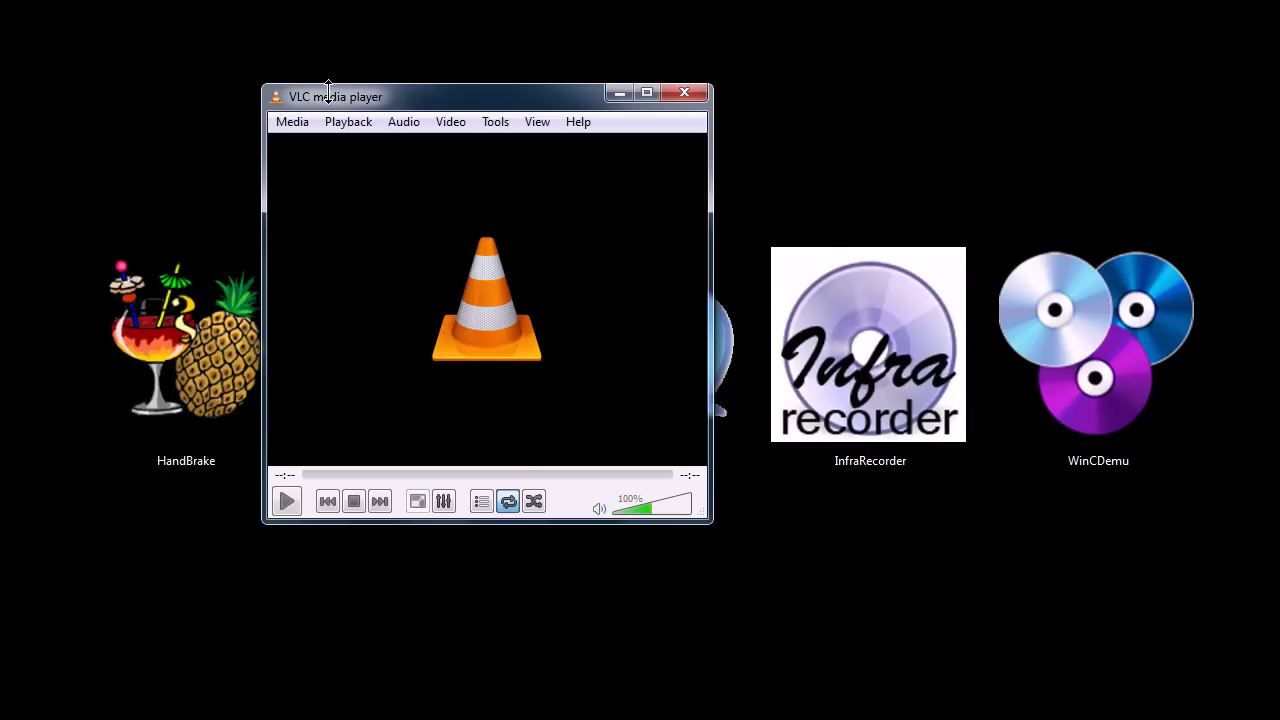
# Open VLC's Open Media dialog on the Capture Device tab from the Media menu.
pyautogui.moveTo(328, 92); pyautogui.dragTo(376, 99)
pyautogui.click(346, 130)
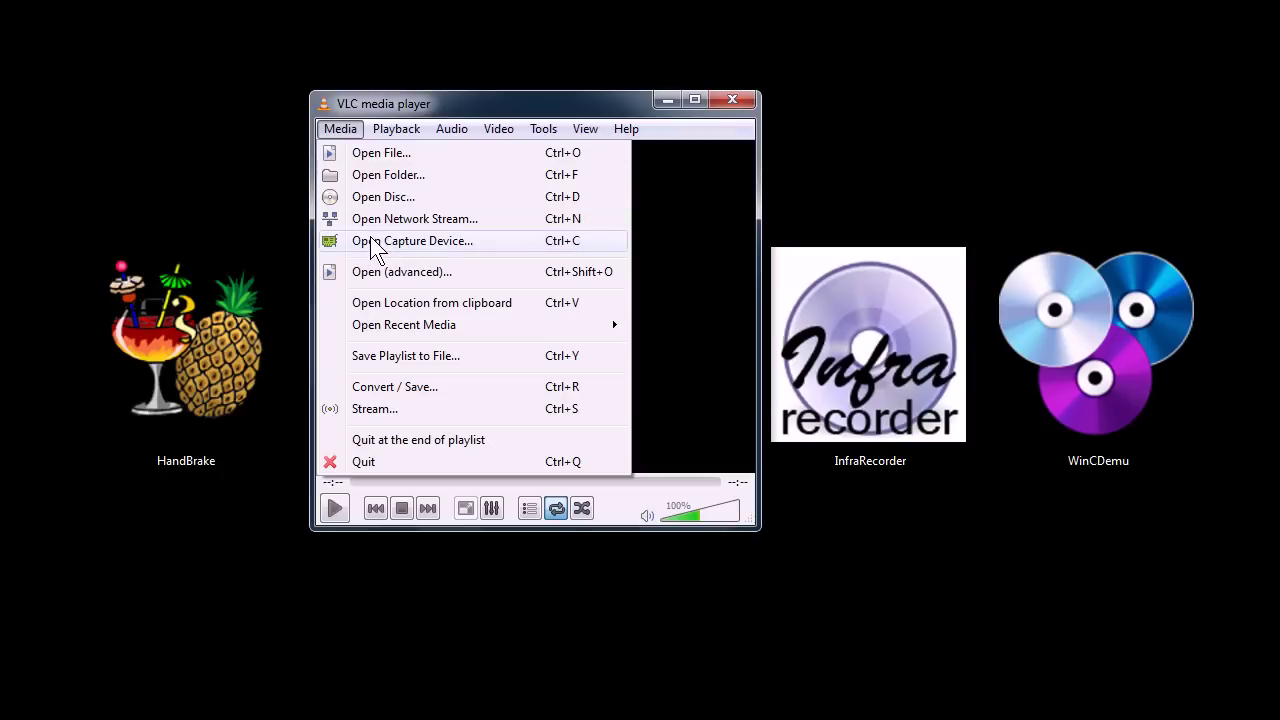
pyautogui.click(370, 240)
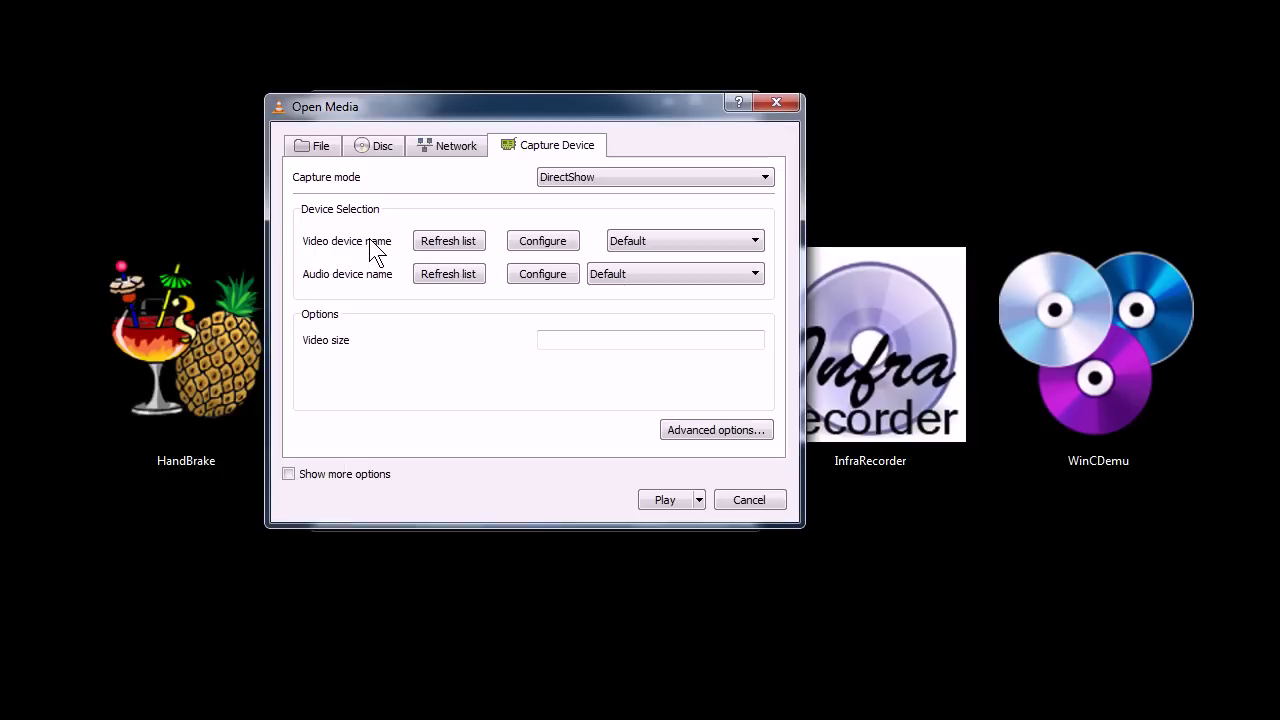
# Look over the Disc, Network, File and Capture Device tabs of Open Media, then close it.
pyautogui.click(371, 147)
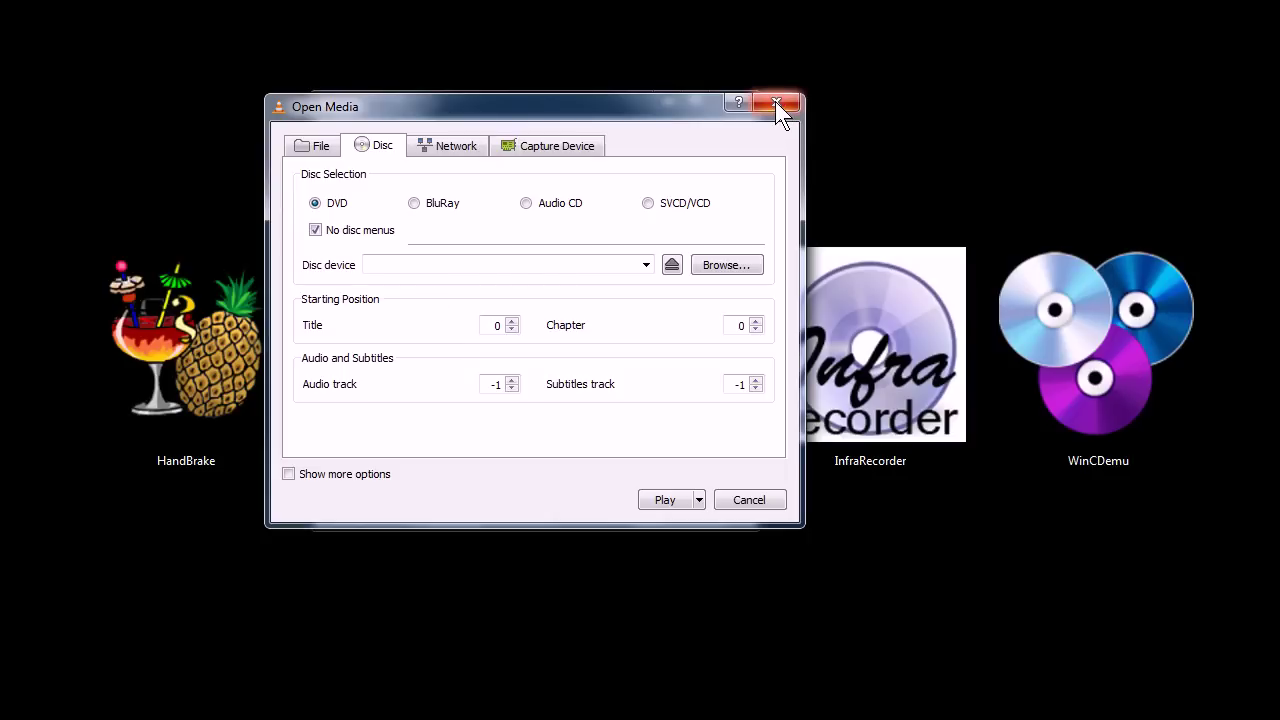
pyautogui.moveTo(528, 106); pyautogui.dragTo(555, 109)
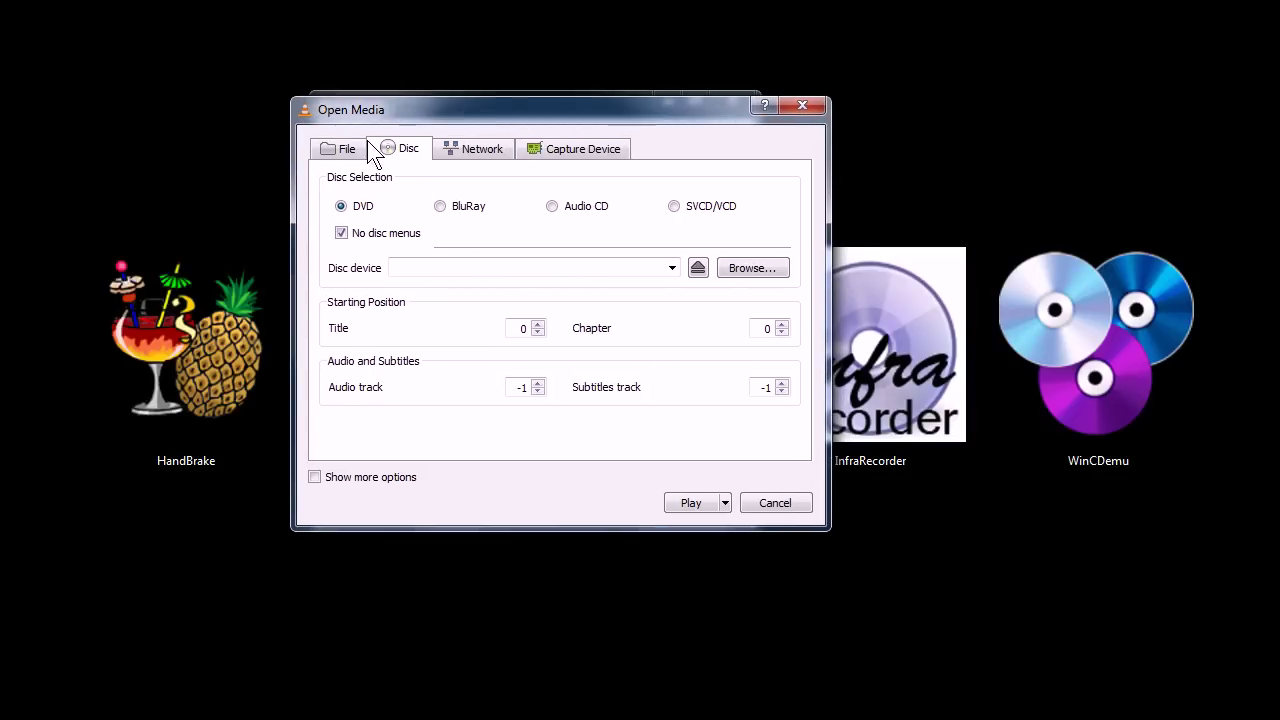
pyautogui.moveTo(383, 104); pyautogui.dragTo(339, 84)
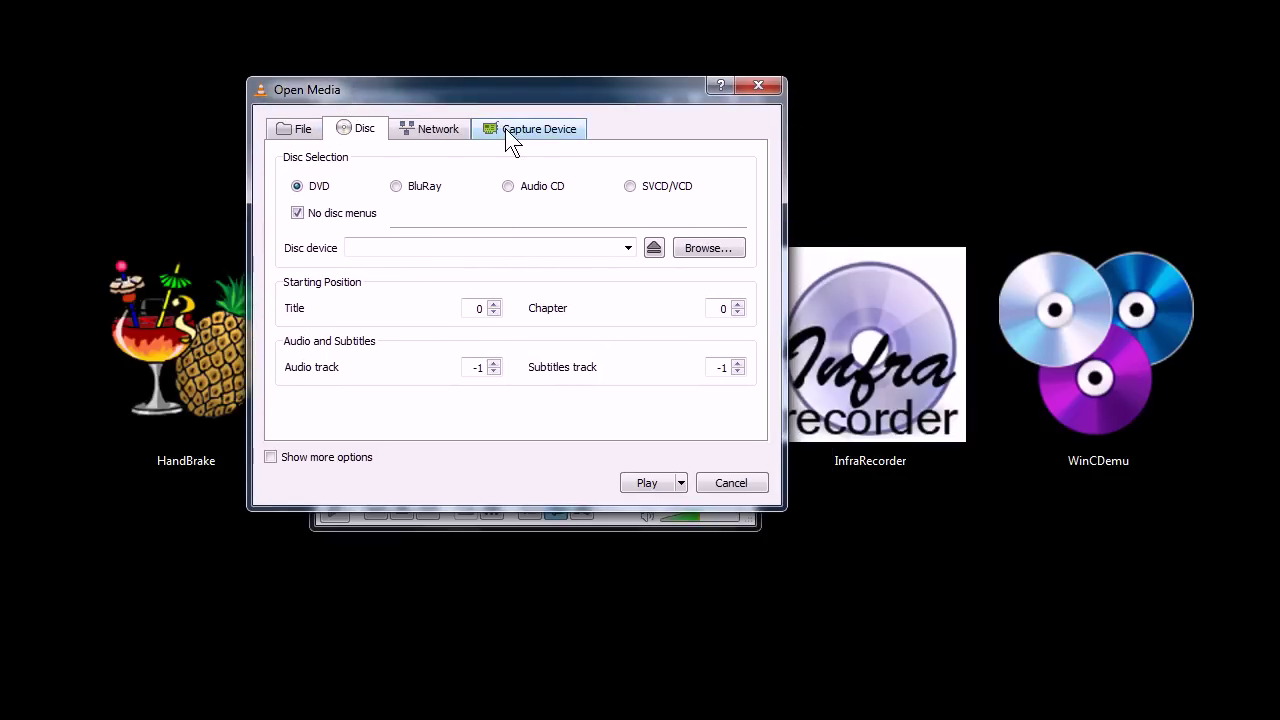
pyautogui.click(424, 128)
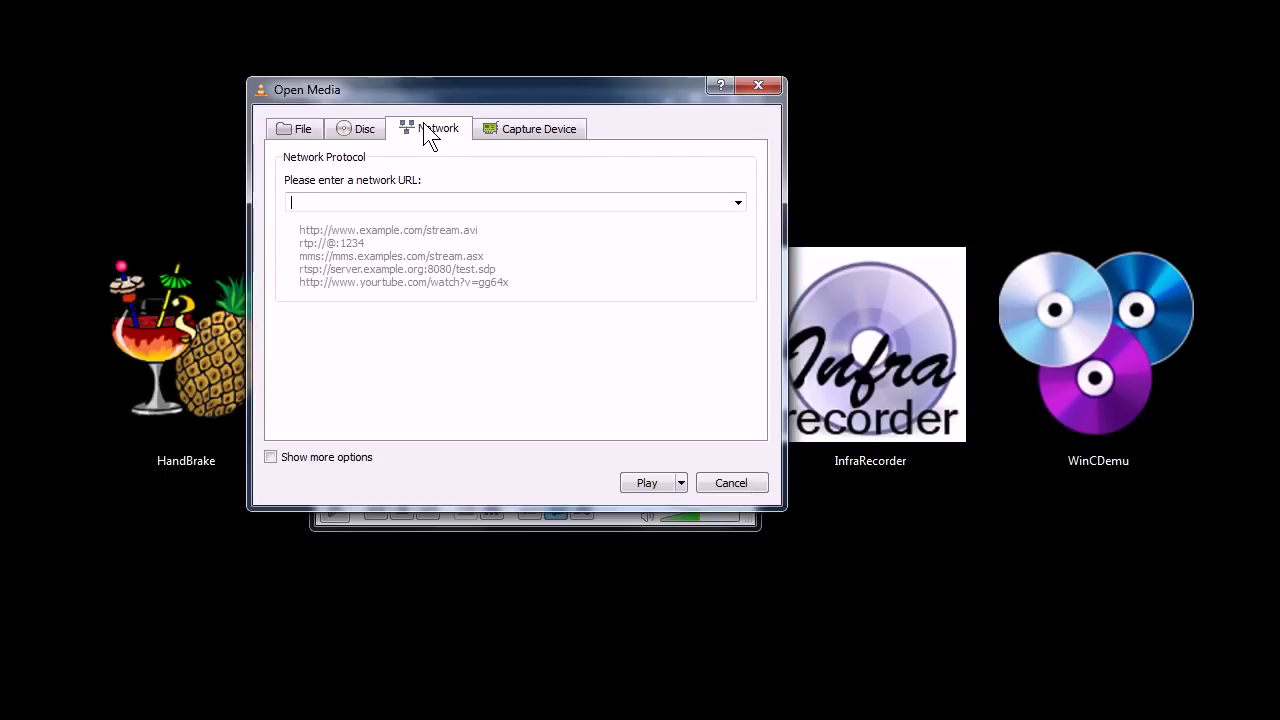
pyautogui.click(299, 128)
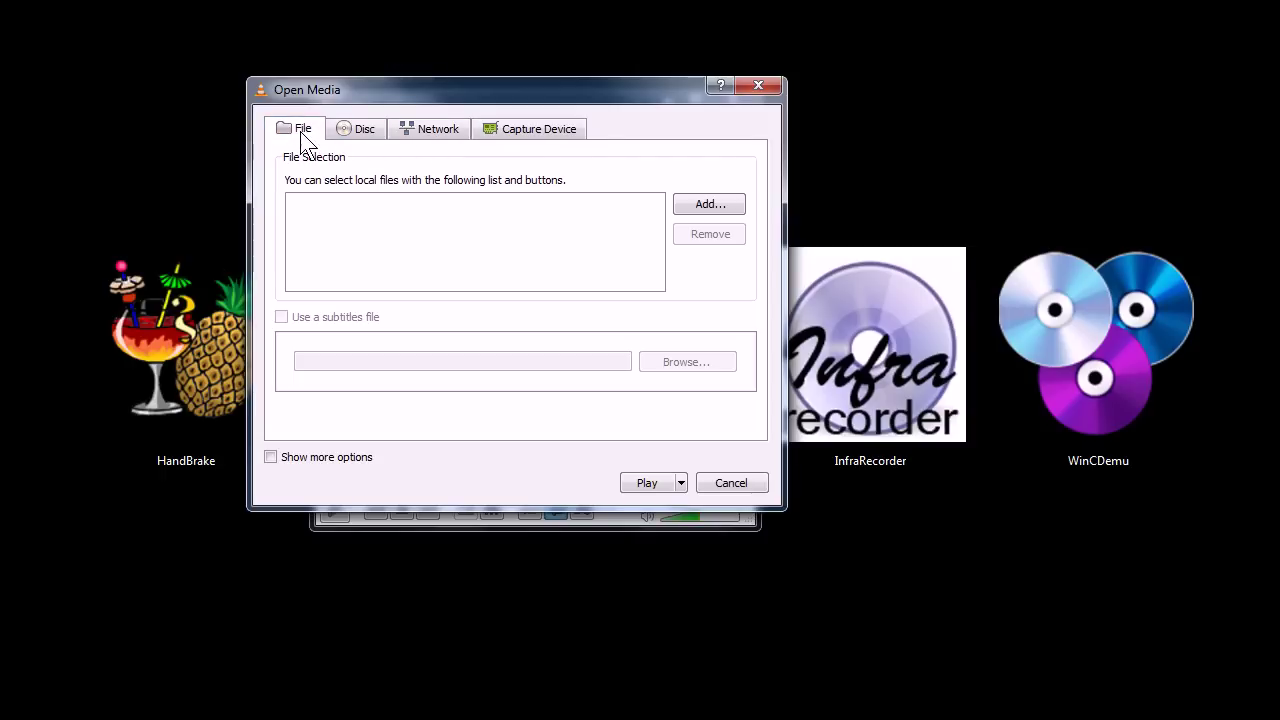
pyautogui.click(540, 128)
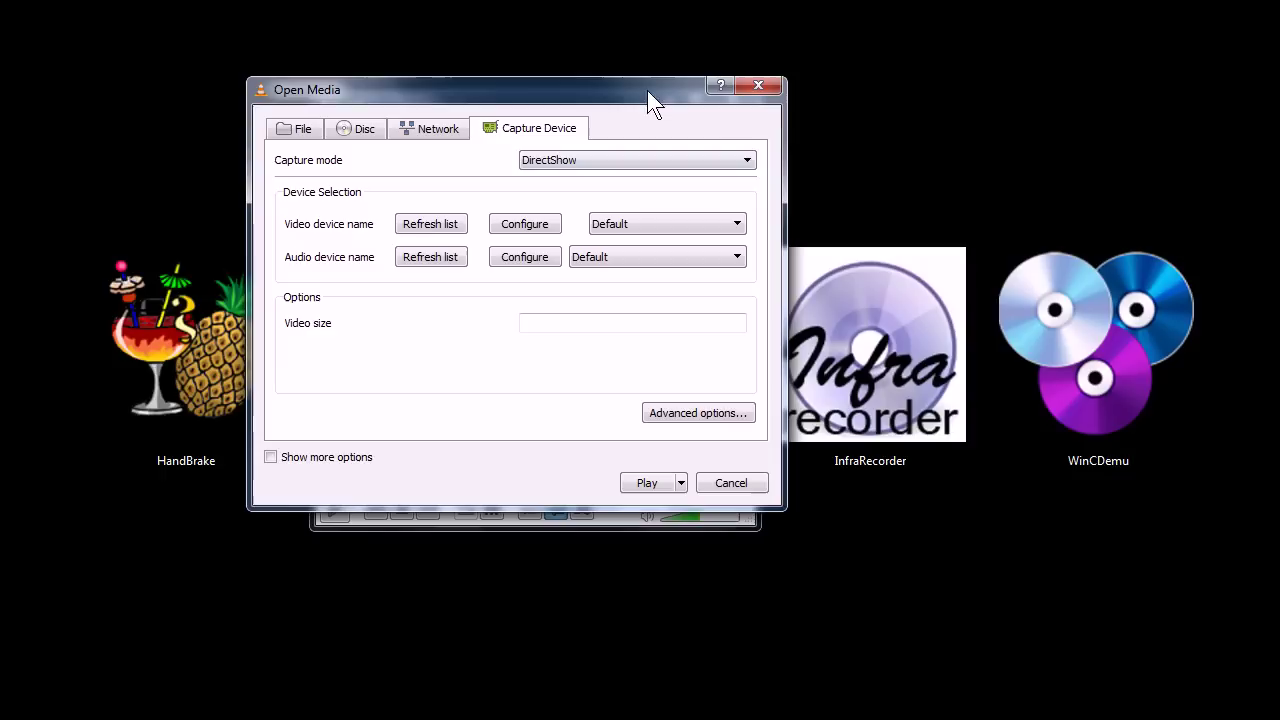
pyautogui.click(755, 85)
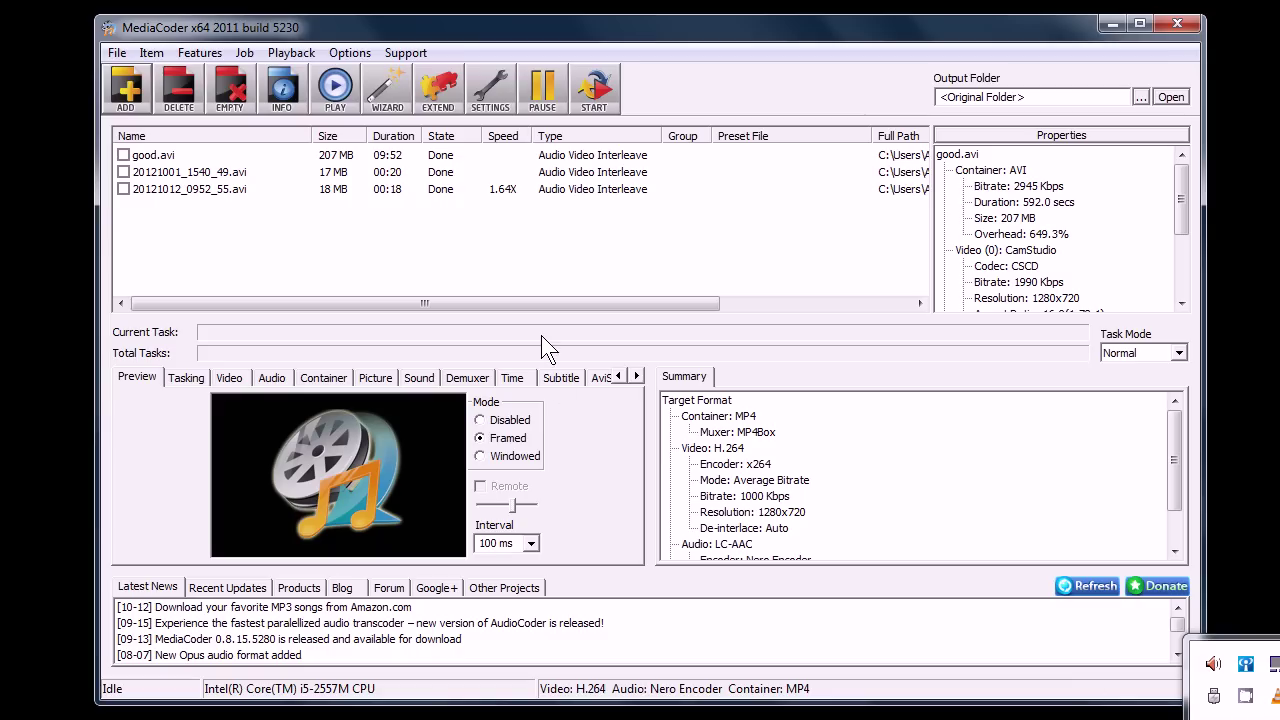
# Drag test vid from the movie data\vid folder into MediaCoder's file list, then minimize Explorer.
pyautogui.moveTo(470, 23); pyautogui.dragTo(438, 17)
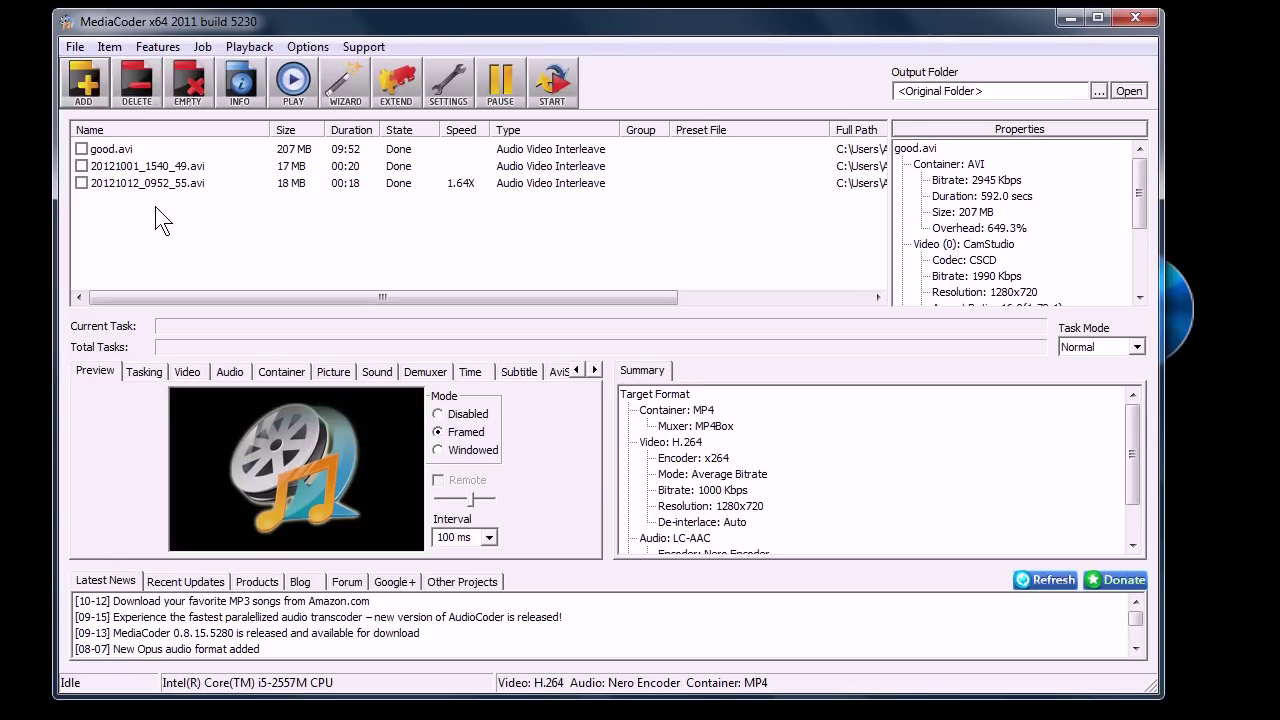
pyautogui.click(320, 662)
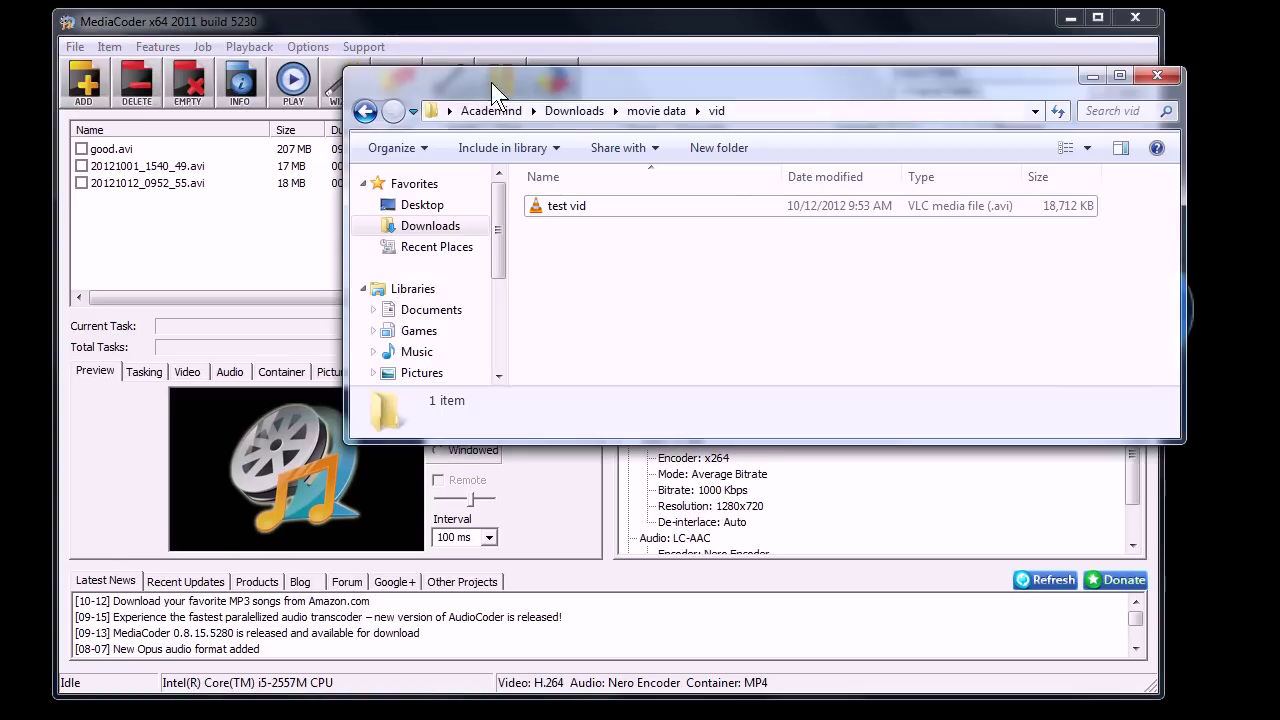
pyautogui.click(557, 207)
pyautogui.rightClick(557, 207)
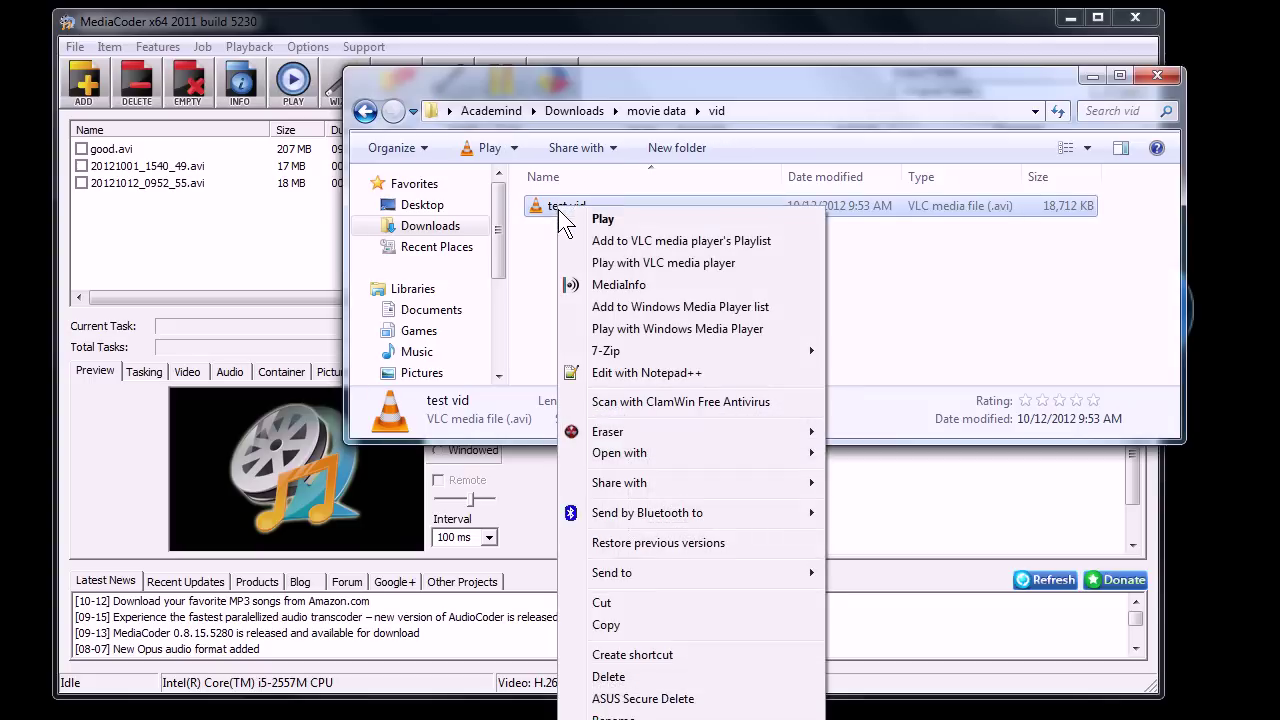
pyautogui.click(783, 322)
pyautogui.click(566, 210)
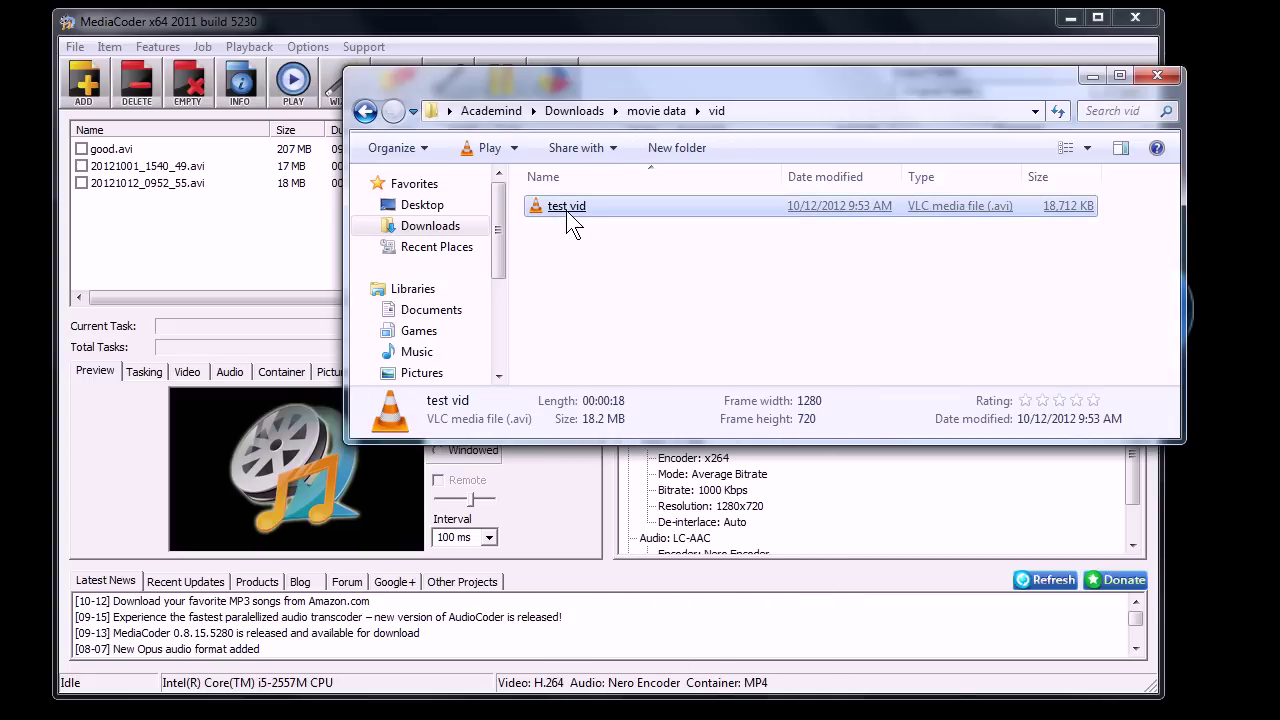
pyautogui.click(580, 337)
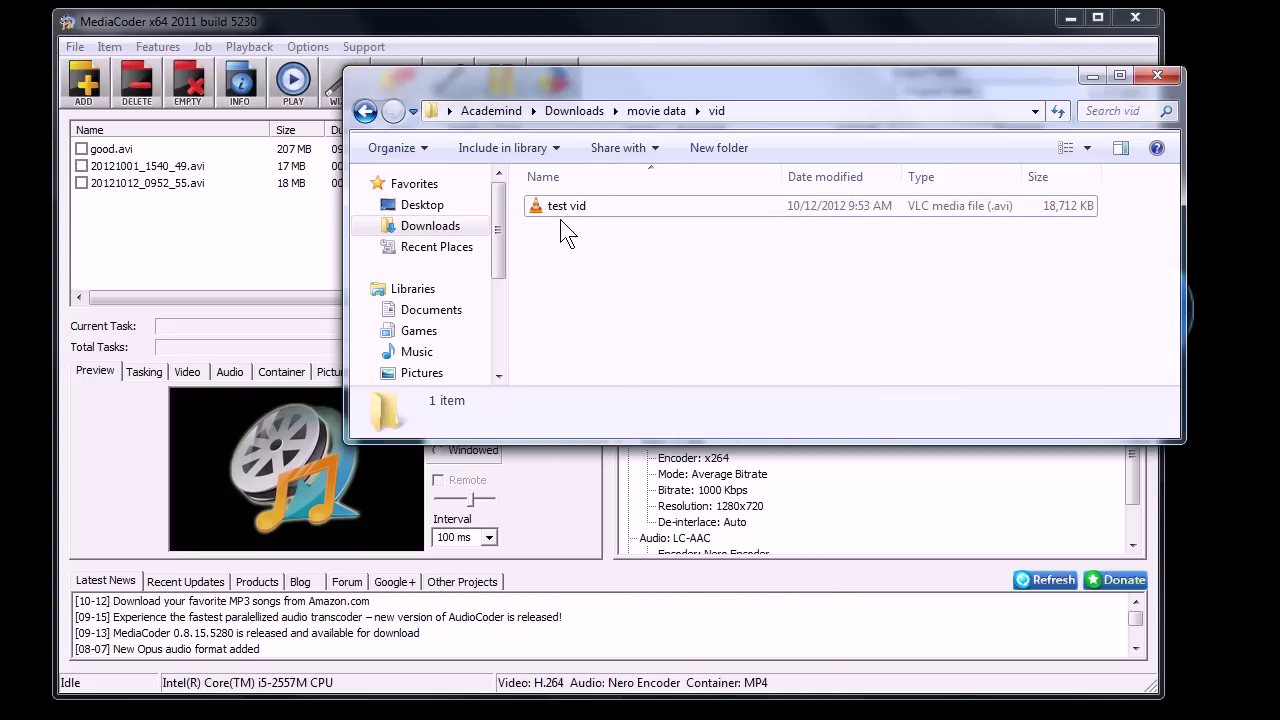
pyautogui.moveTo(563, 212); pyautogui.dragTo(300, 240)
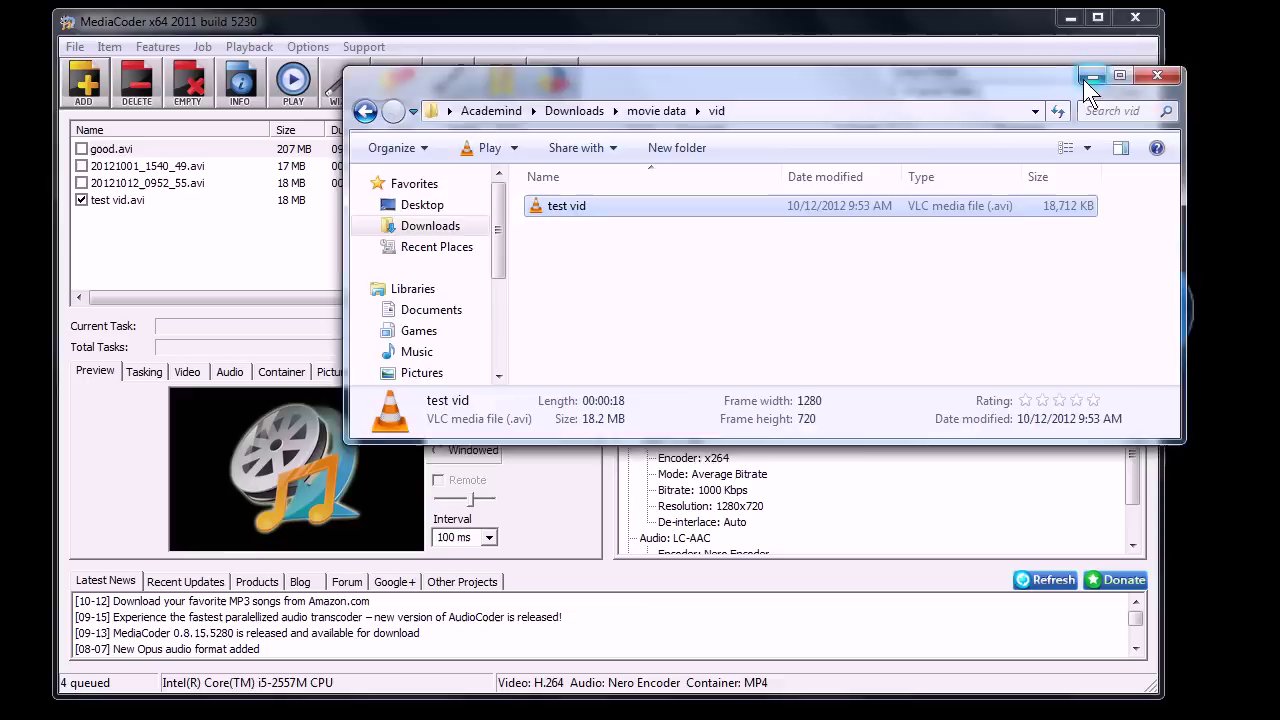
pyautogui.click(1092, 76)
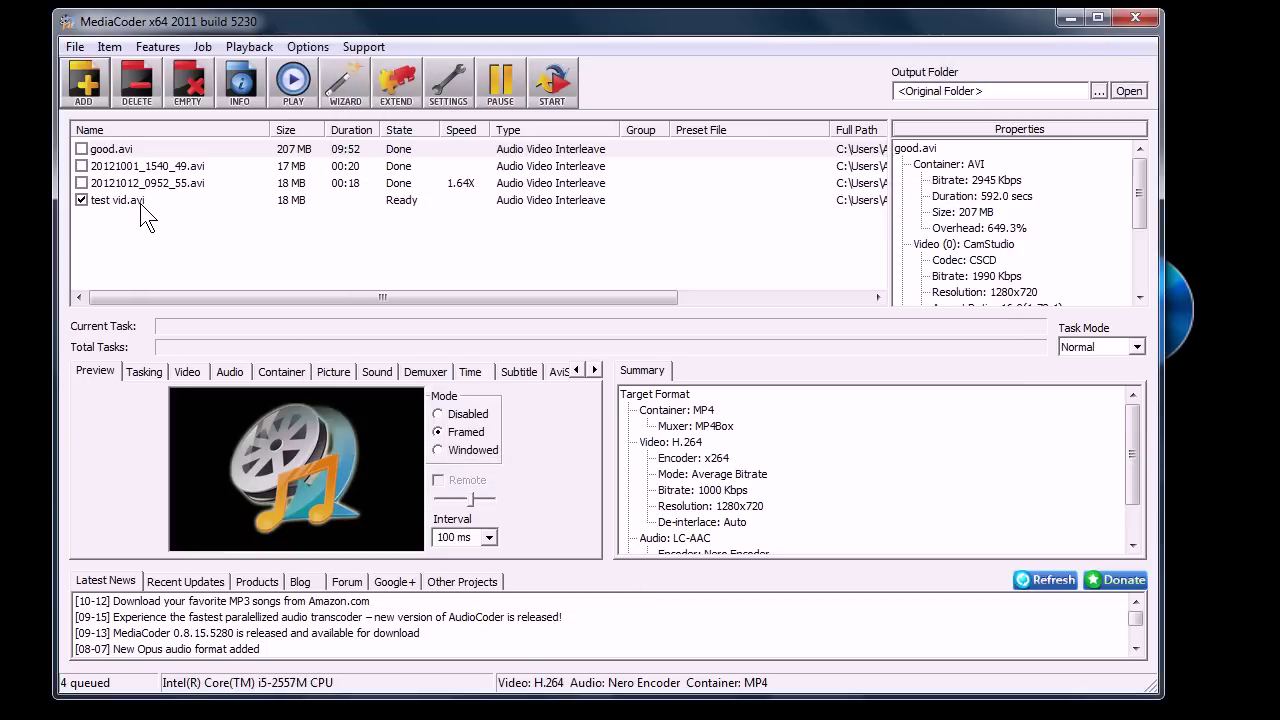
# Transcode test vid.avi to MP4, review the Video, Audio and Container tabs, then minimize MediaCoder.
pyautogui.click(549, 82)
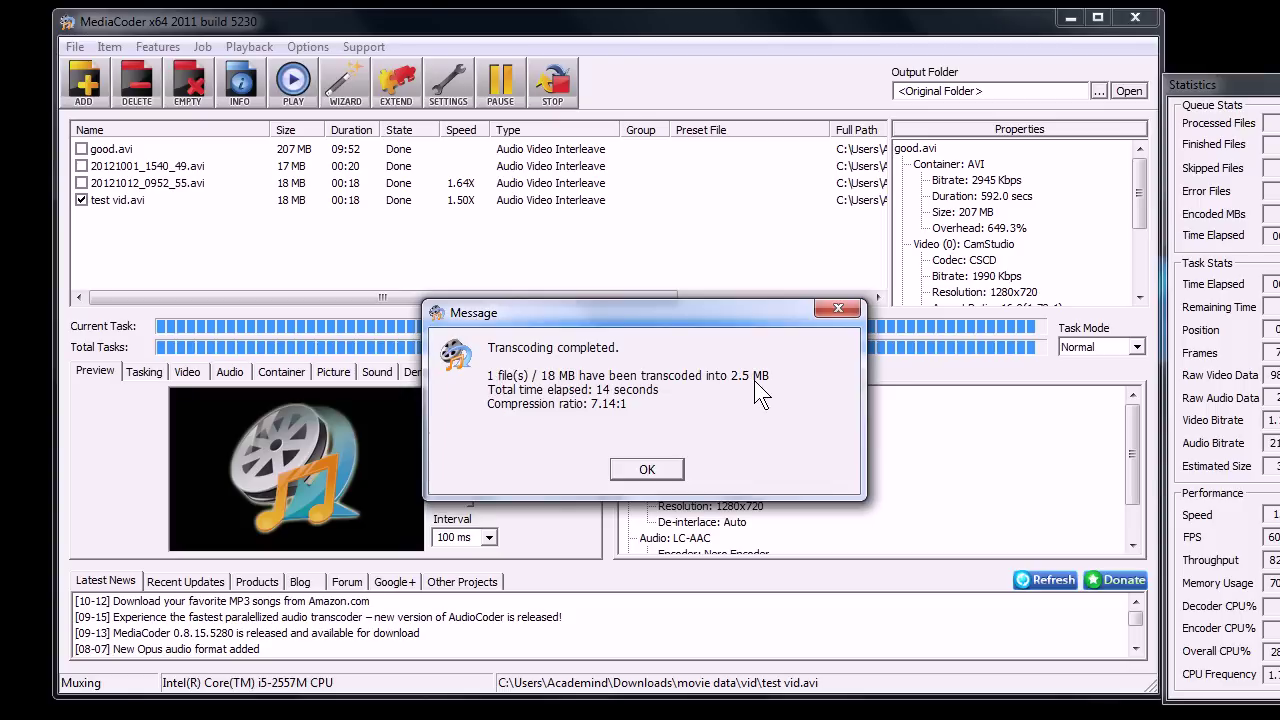
pyautogui.click(662, 470)
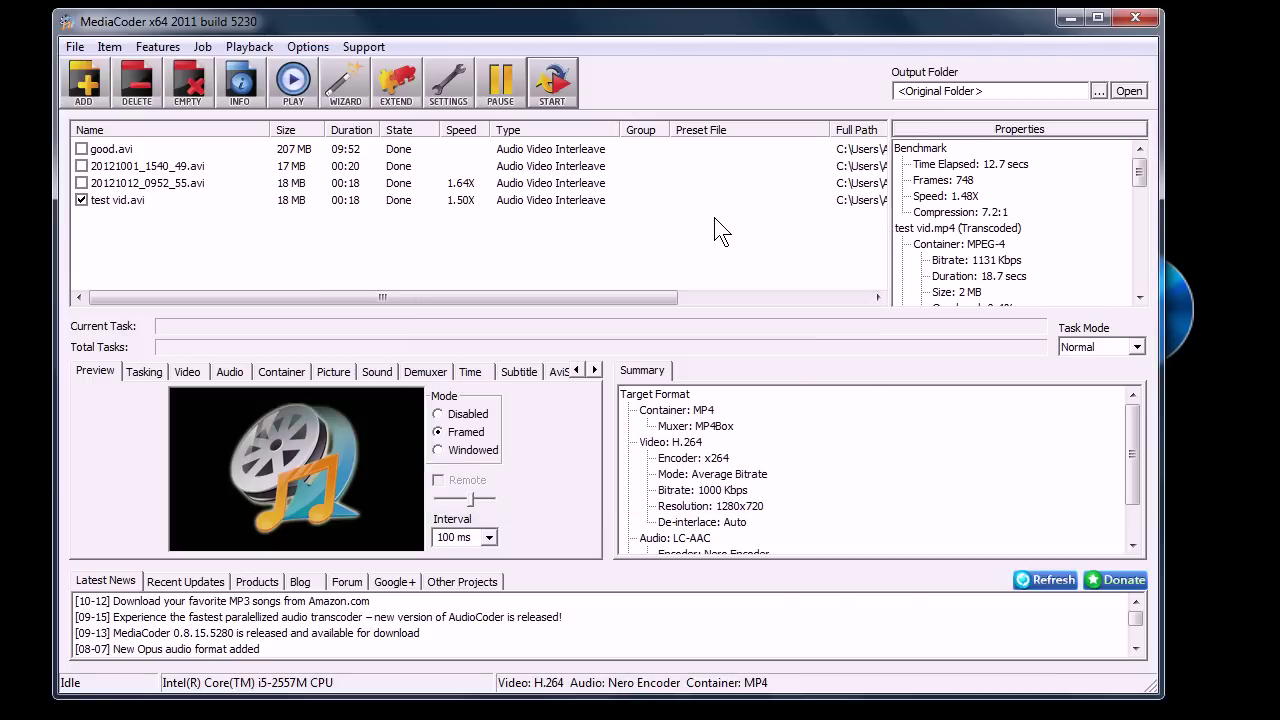
pyautogui.click(187, 371)
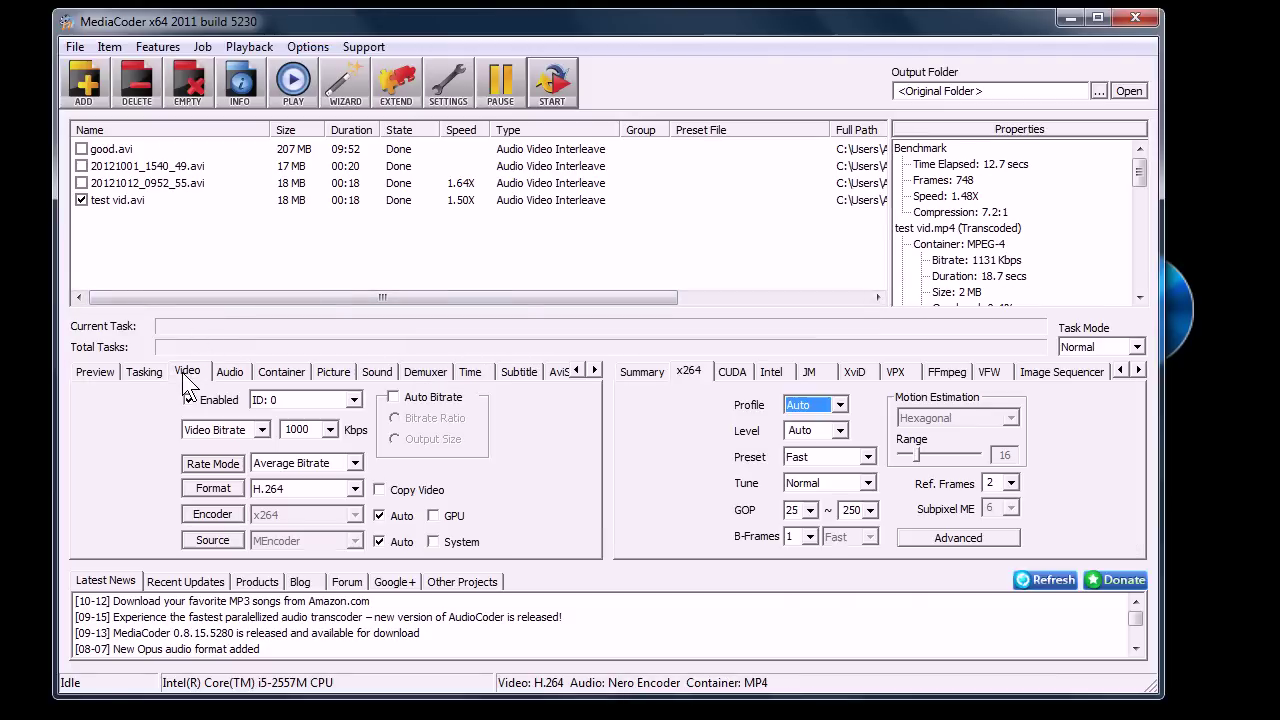
pyautogui.click(222, 372)
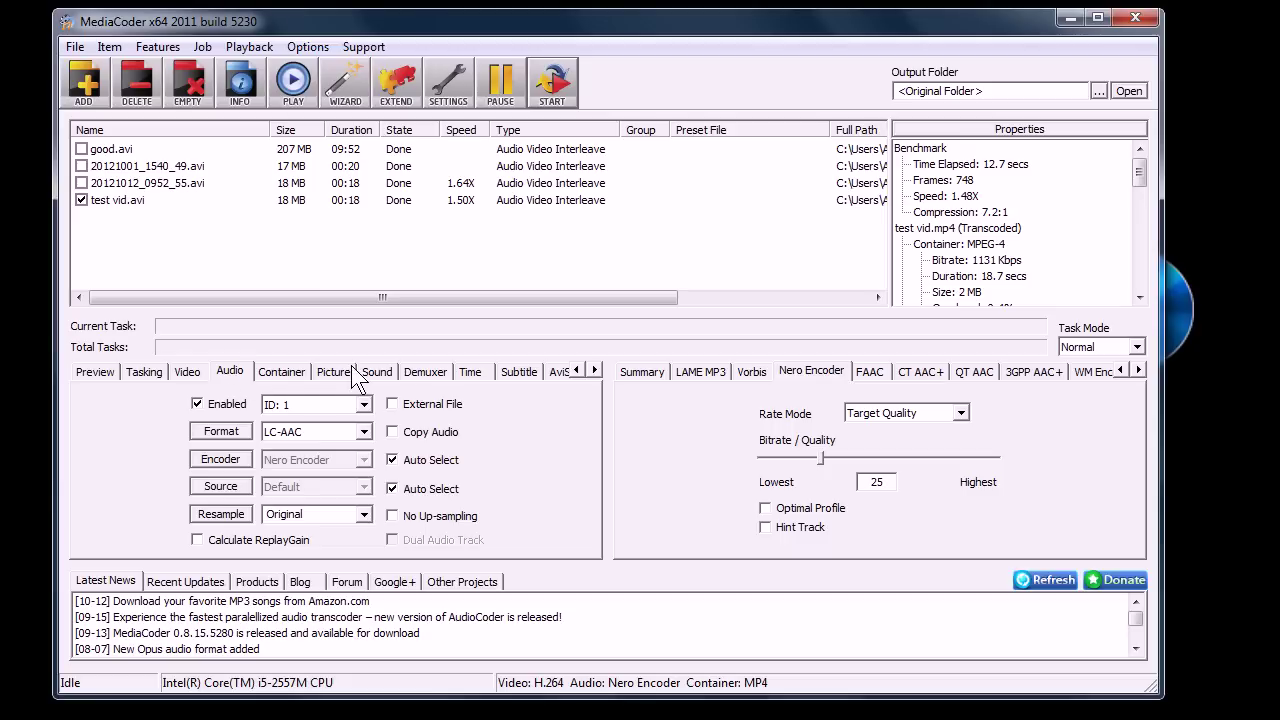
pyautogui.click(286, 372)
pyautogui.click(85, 372)
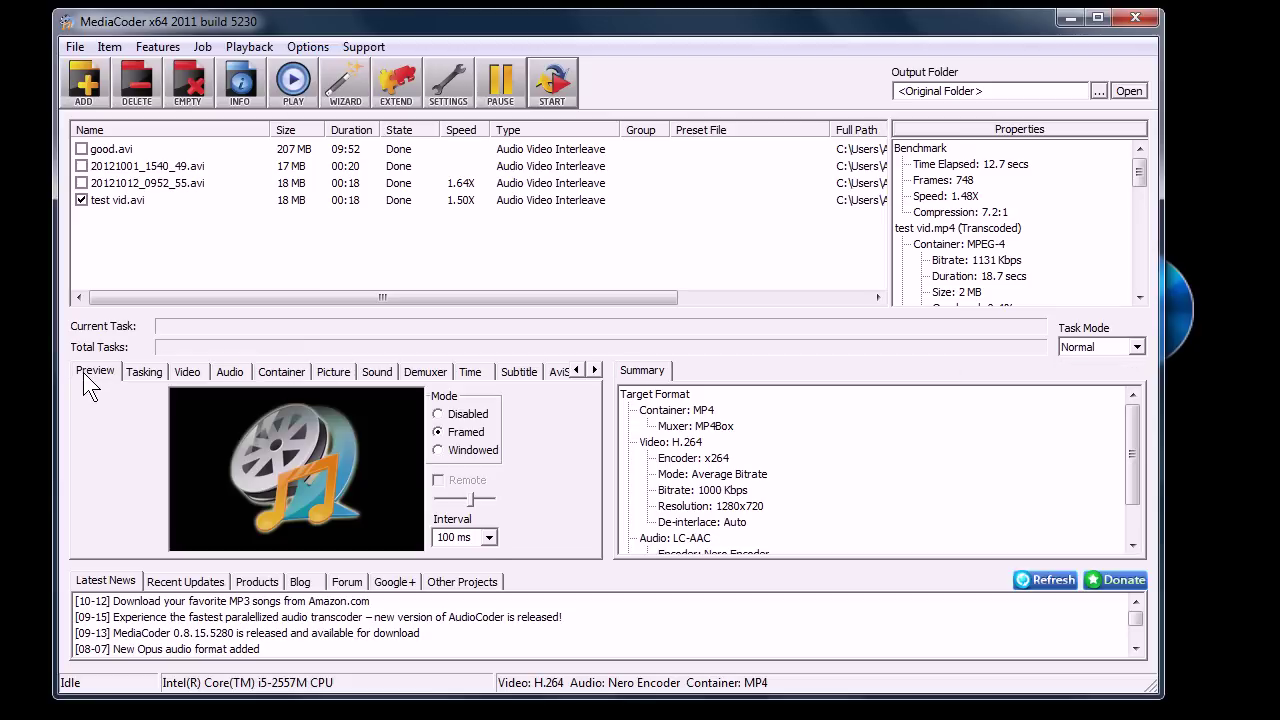
pyautogui.click(1066, 18)
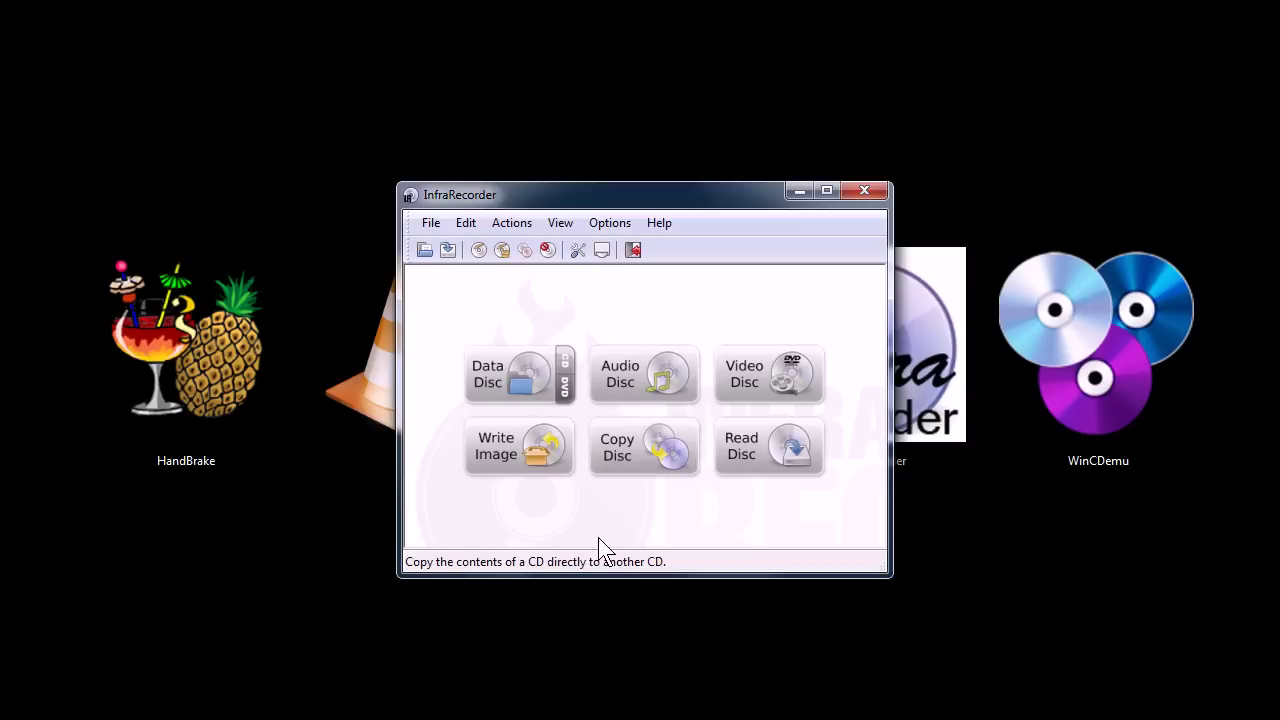
# Load ubuntu-12.04-desktop-i386.iso through Write Image, then close the Burn dialog without burning.
pyautogui.click(499, 442)
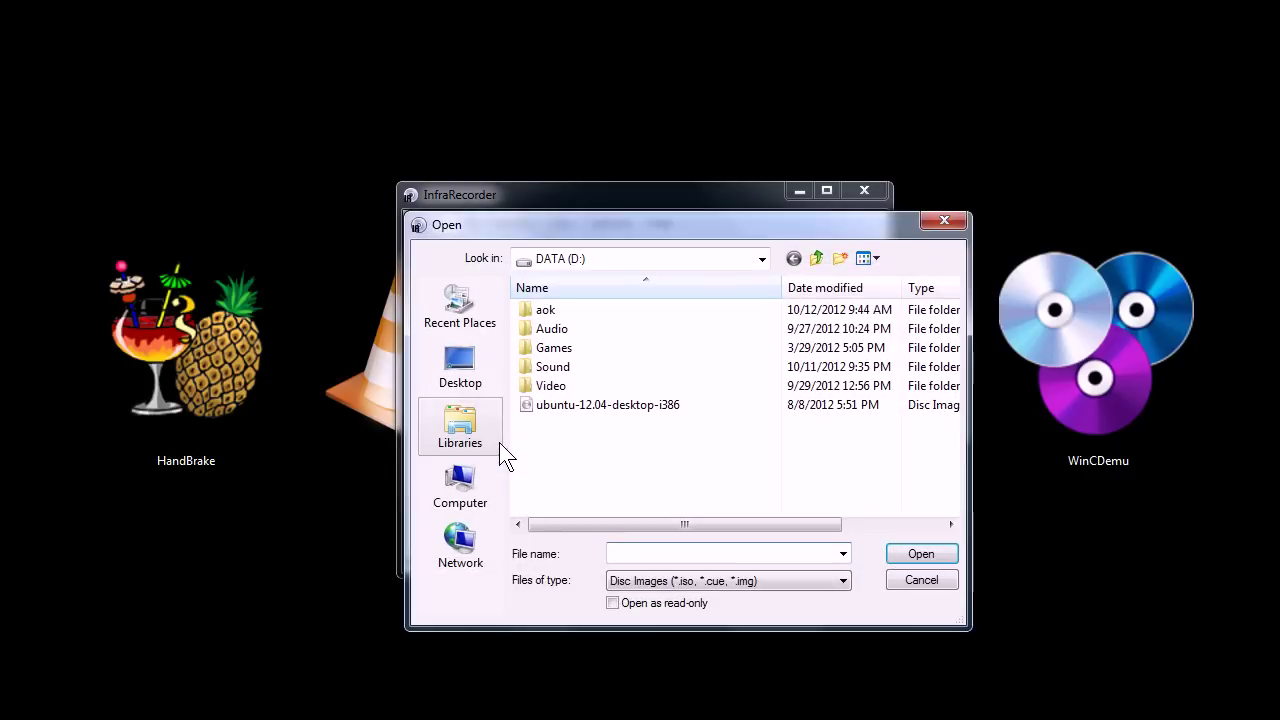
pyautogui.click(585, 418)
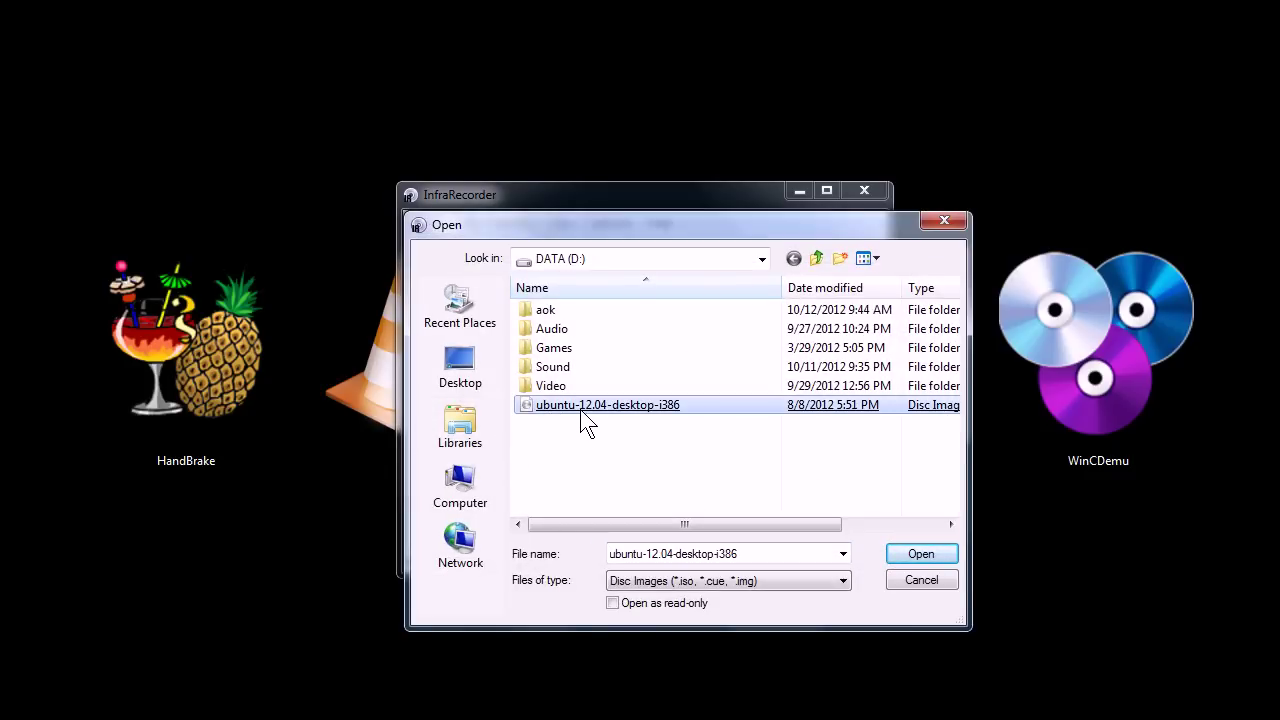
pyautogui.press('Return')
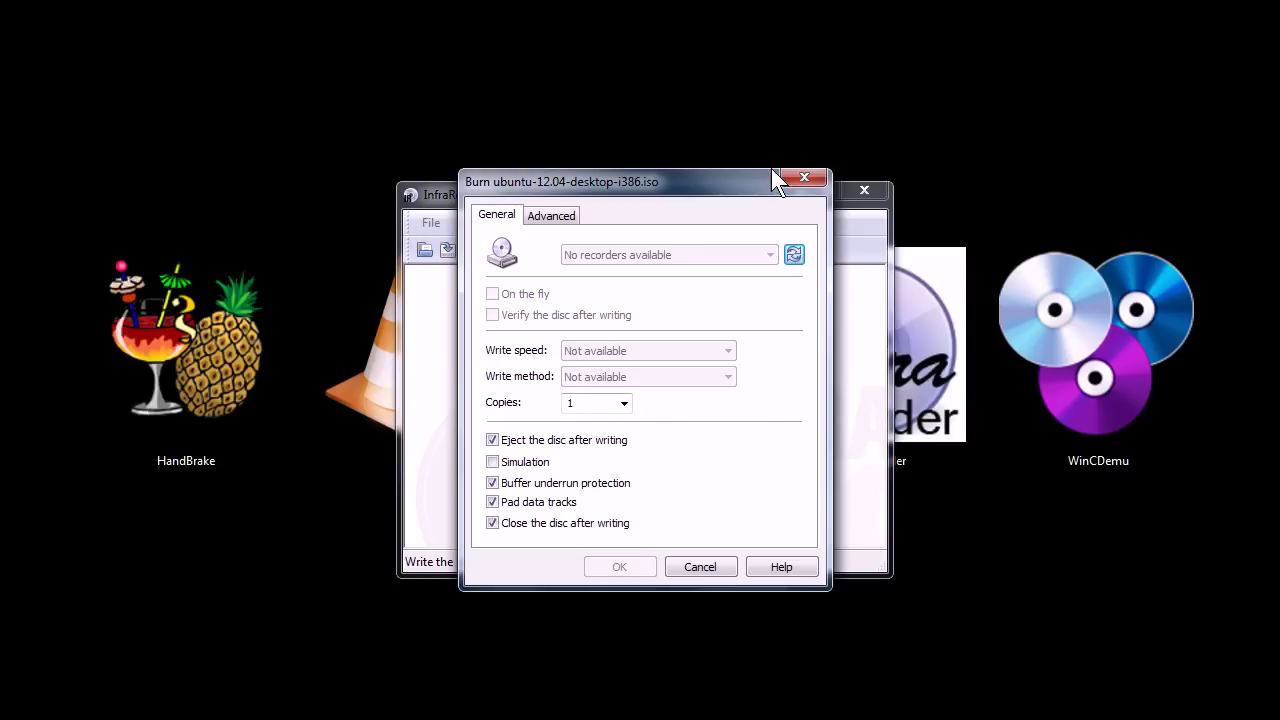
pyautogui.click(798, 178)
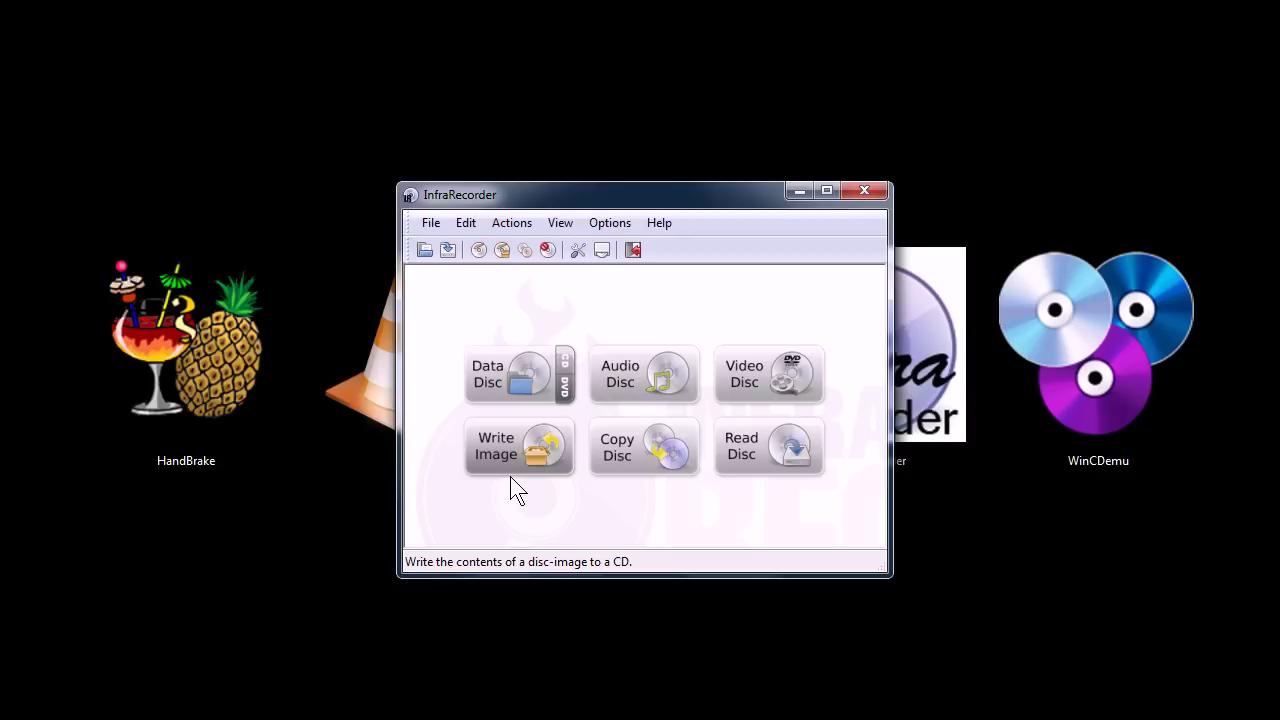
# Move the InfraRecorder window slightly to the left.
pyautogui.moveTo(531, 200); pyautogui.dragTo(486, 194)
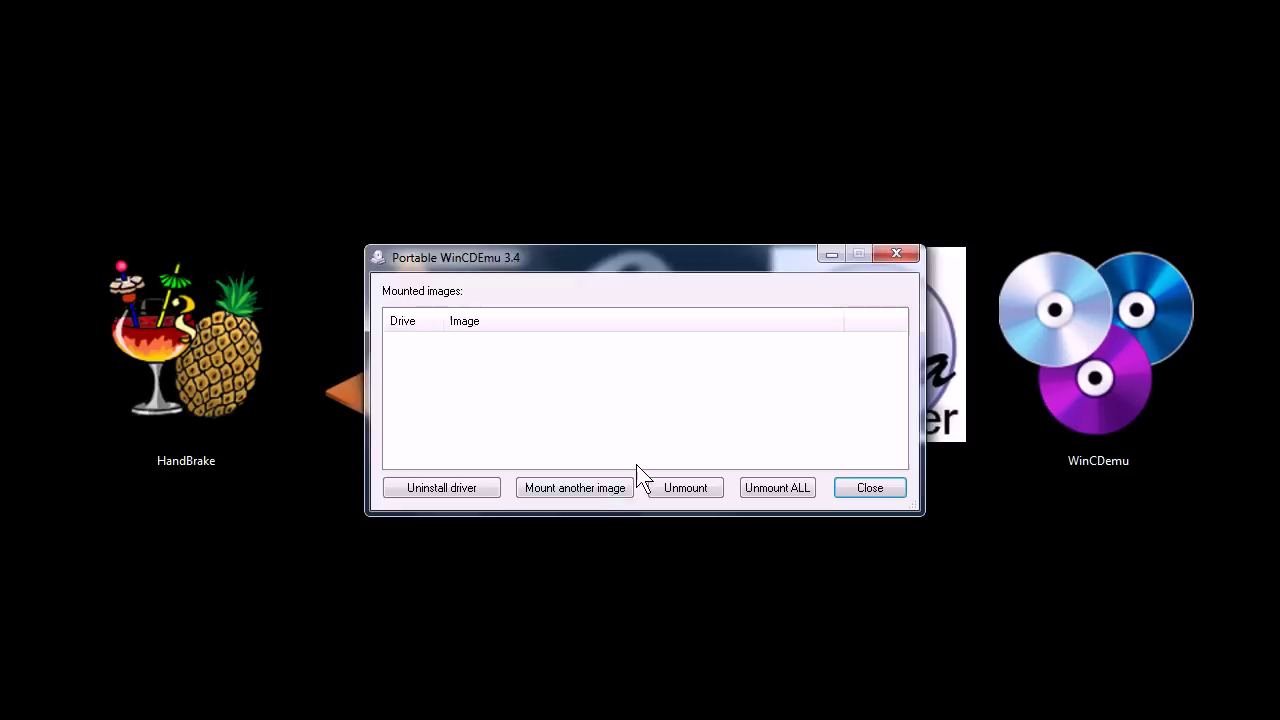
# Start mounting a new image in WinCDEmu and browse to the DATA (D:) drive.
pyautogui.click(578, 490)
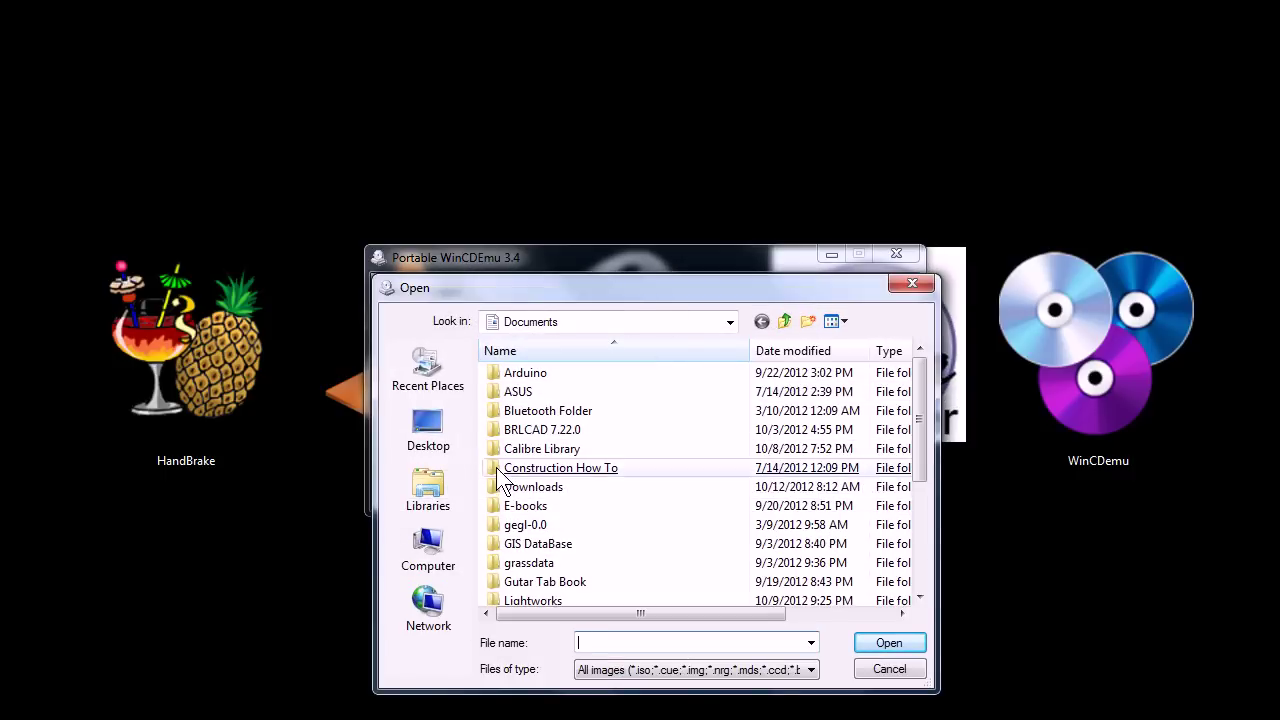
pyautogui.click(428, 487)
pyautogui.click(425, 563)
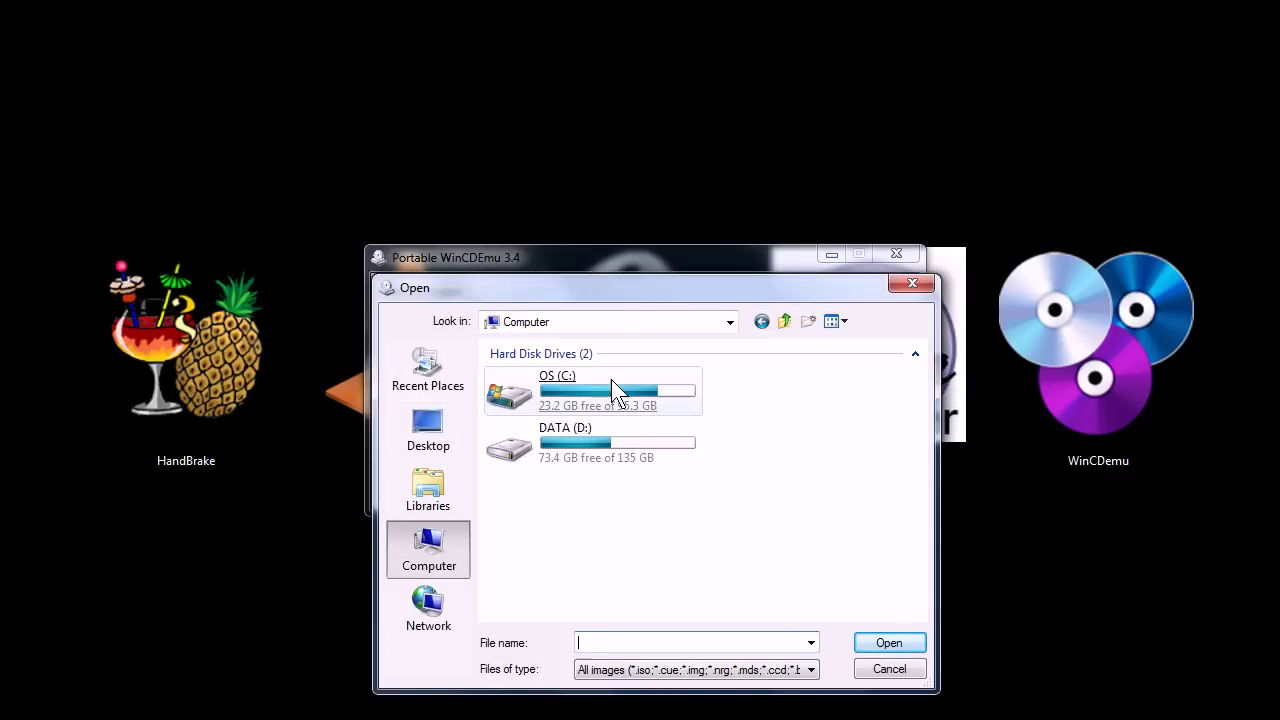
pyautogui.click(564, 443)
pyautogui.press('Return')
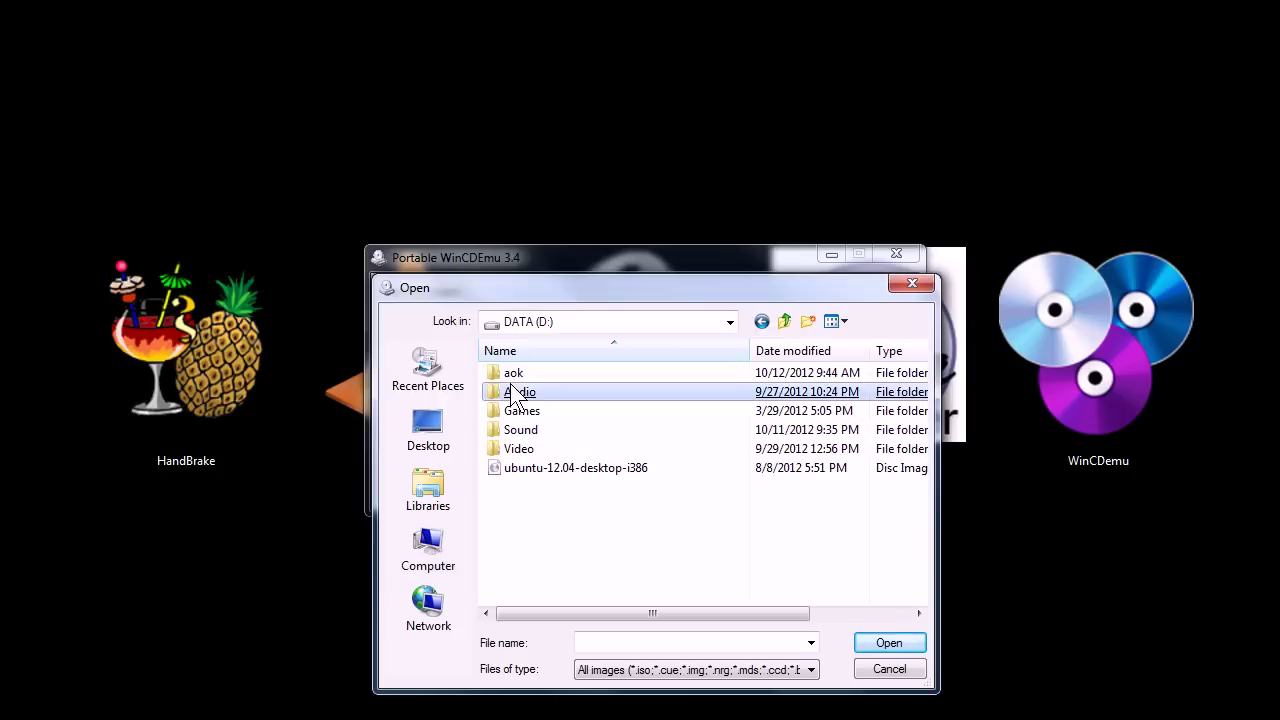
# Open the aok folder on DATA (D:) and mount the AOE2 image as drive E:.
pyautogui.doubleClick(510, 390)
pyautogui.hotkey('alt', 'space')
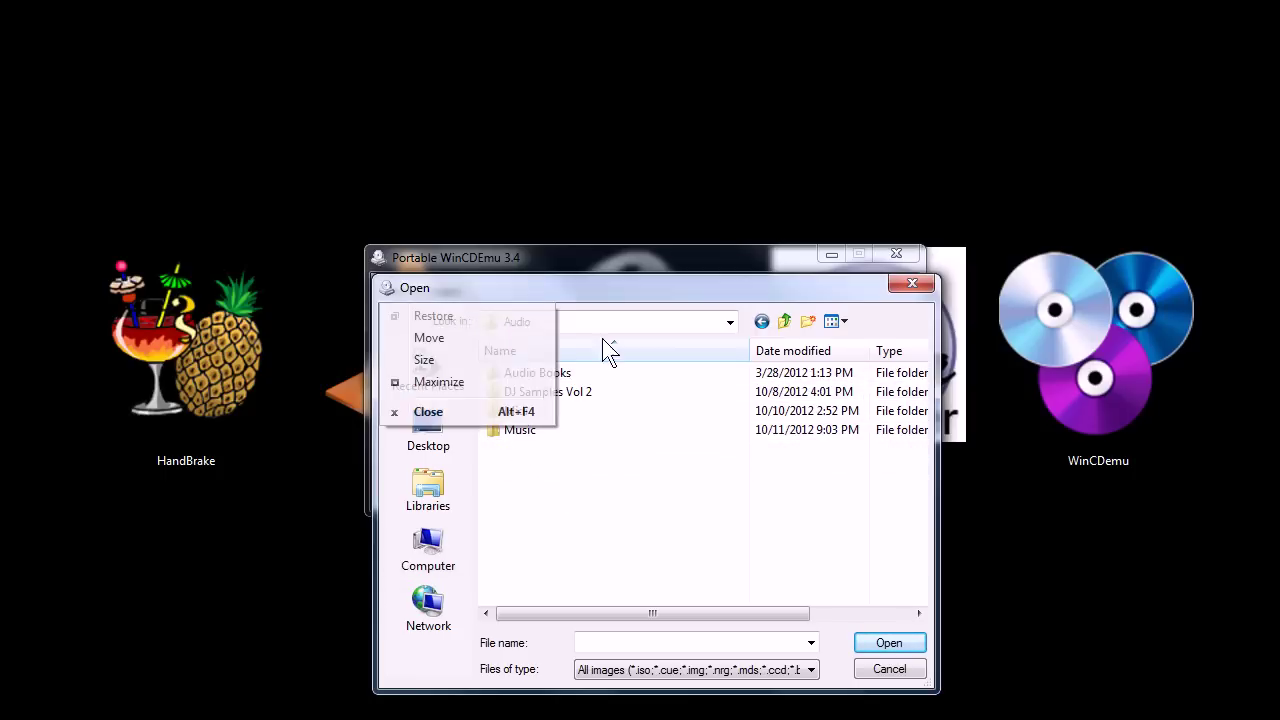
pyautogui.press('Escape')
pyautogui.click(786, 321)
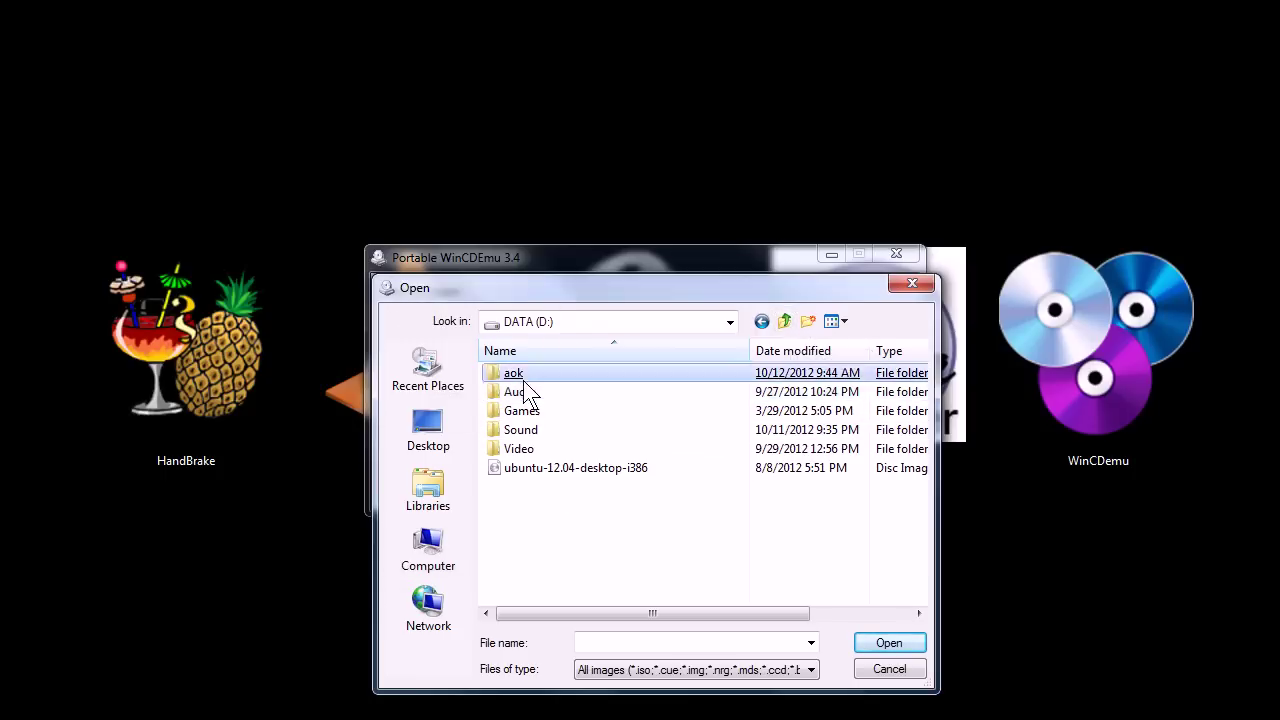
pyautogui.doubleClick(526, 377)
pyautogui.click(522, 375)
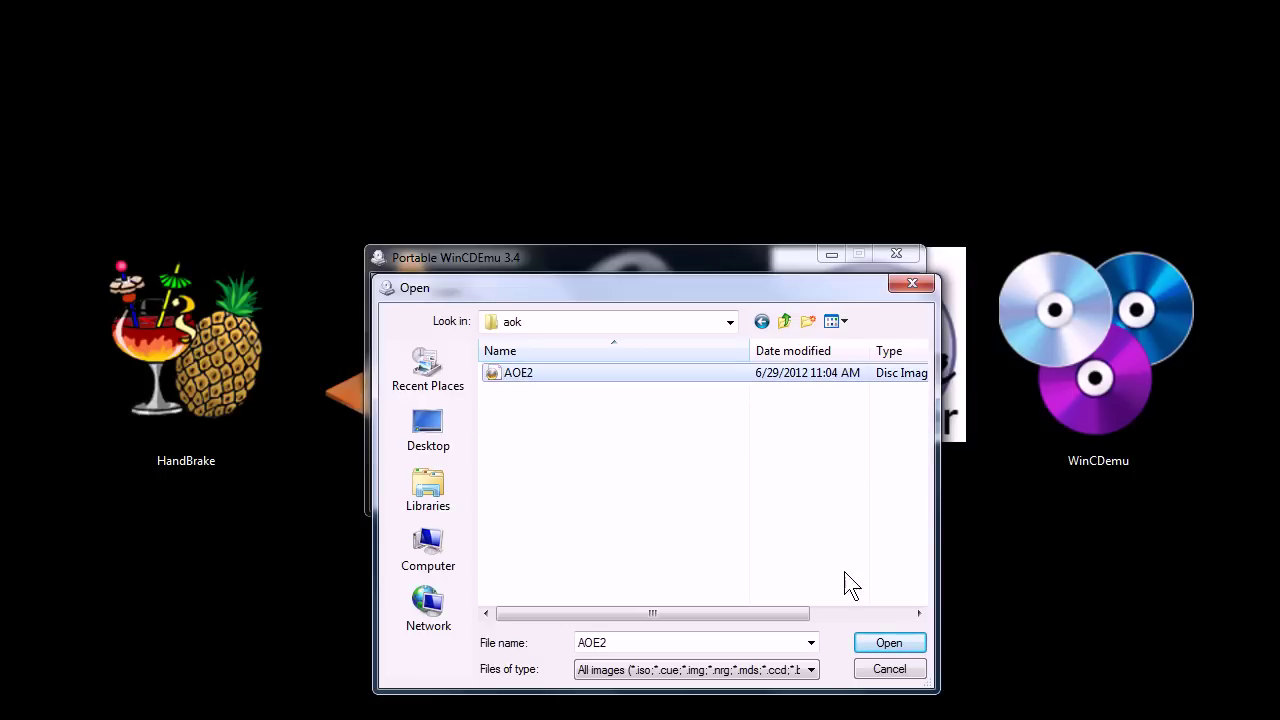
pyautogui.click(889, 643)
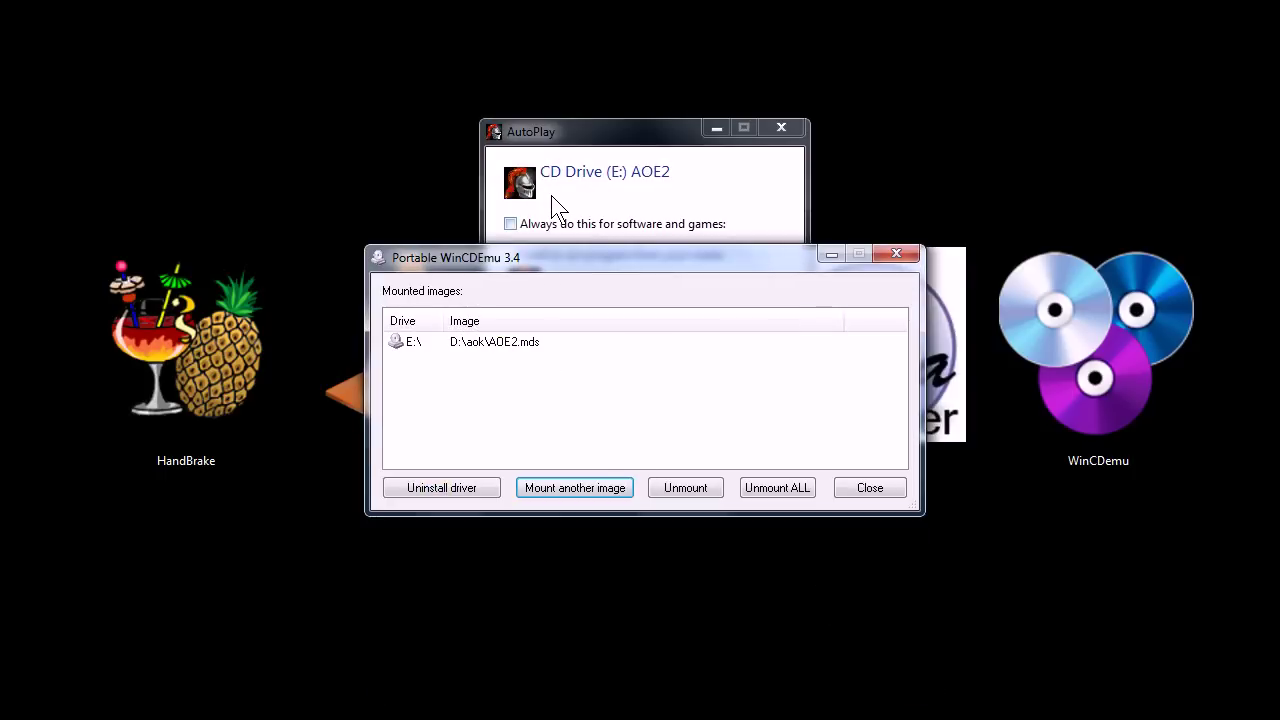
# Confirm AOE2 appears as CD Drive (E:) in Computer, then minimize Explorer and close AutoPlay.
pyautogui.moveTo(523, 131); pyautogui.dragTo(127, 86)
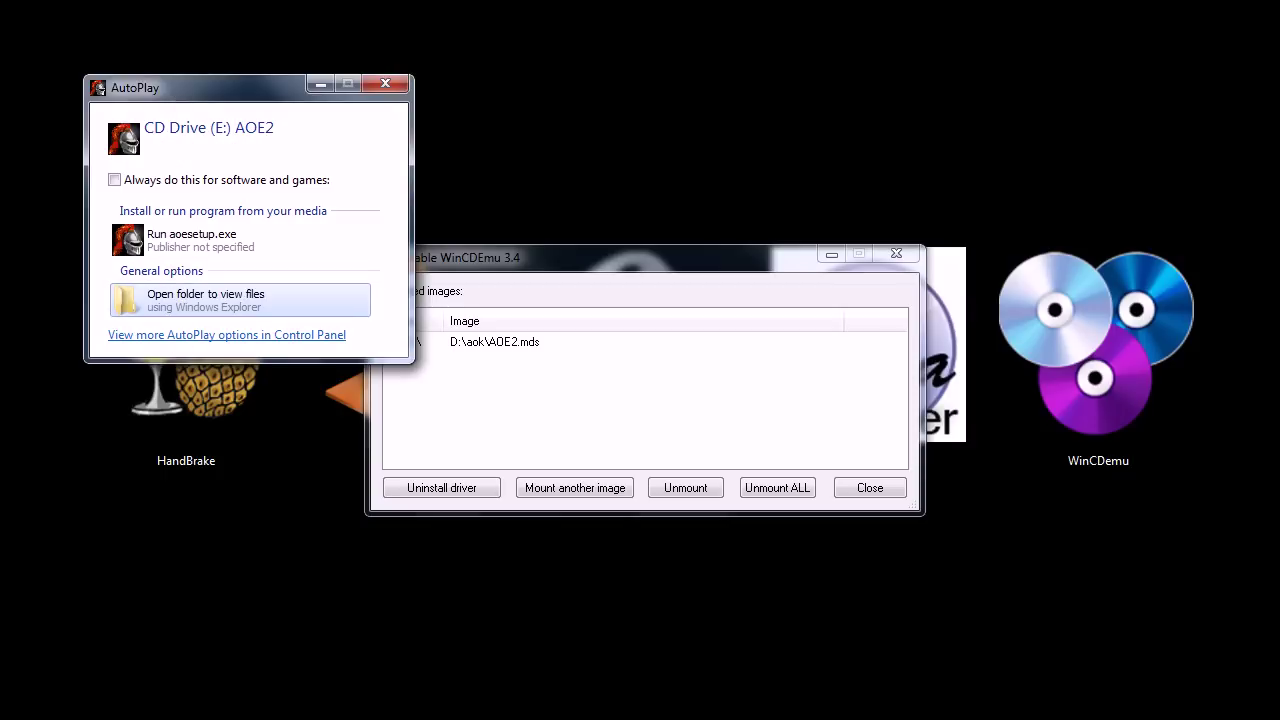
pyautogui.click(30, 719)
pyautogui.click(136, 544)
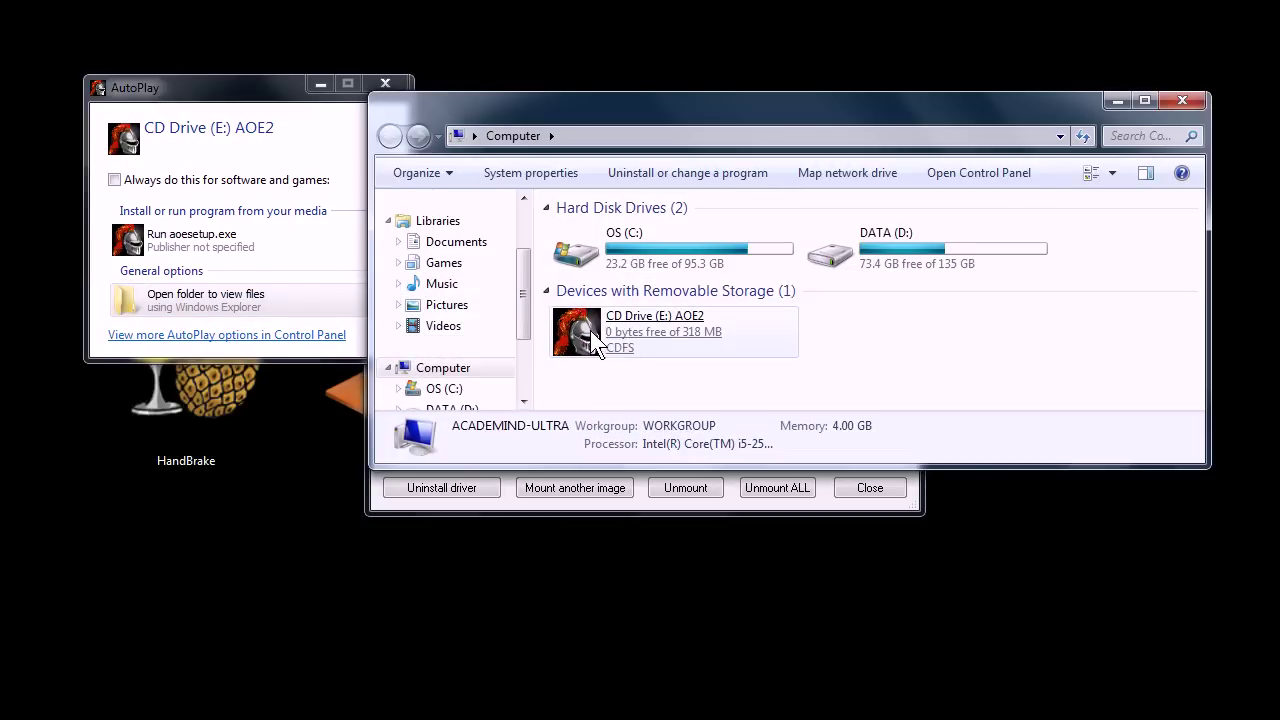
pyautogui.click(634, 338)
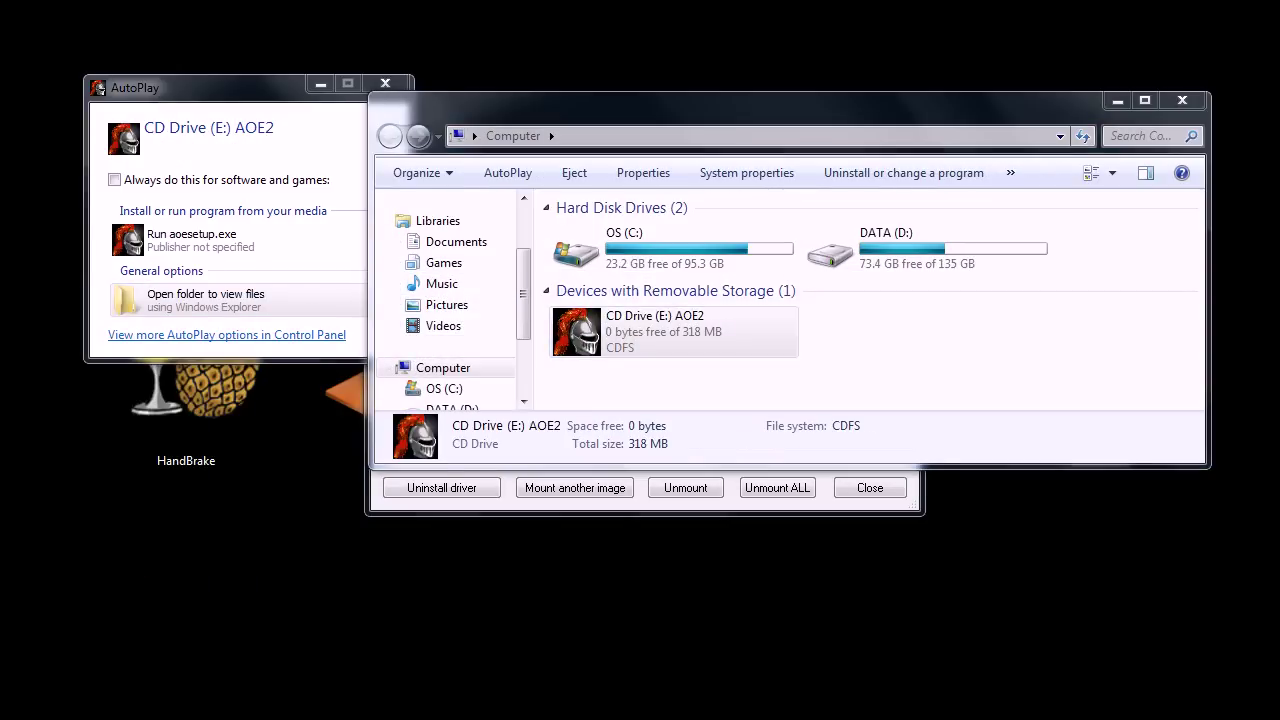
pyautogui.click(1114, 100)
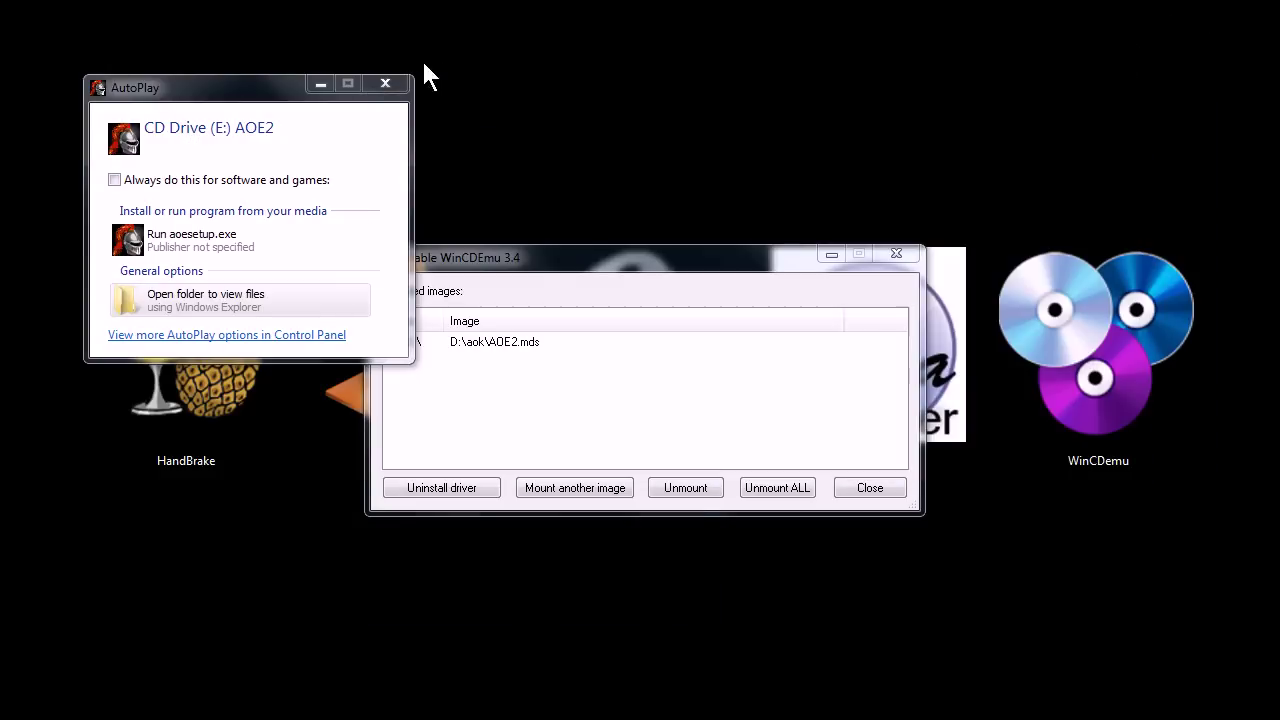
pyautogui.click(385, 85)
# Mount ubuntu-12.04-desktop-i386.iso from DATA (D:) as a second virtual drive.
pyautogui.click(575, 489)
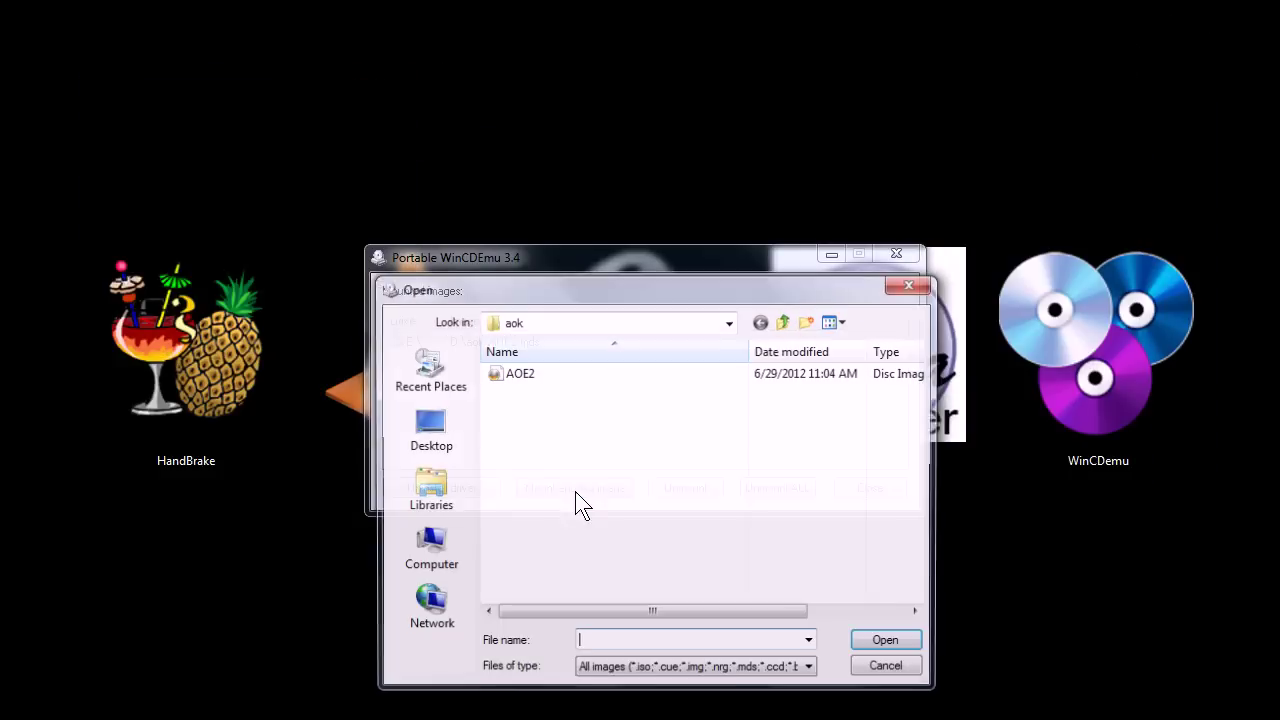
pyautogui.click(784, 320)
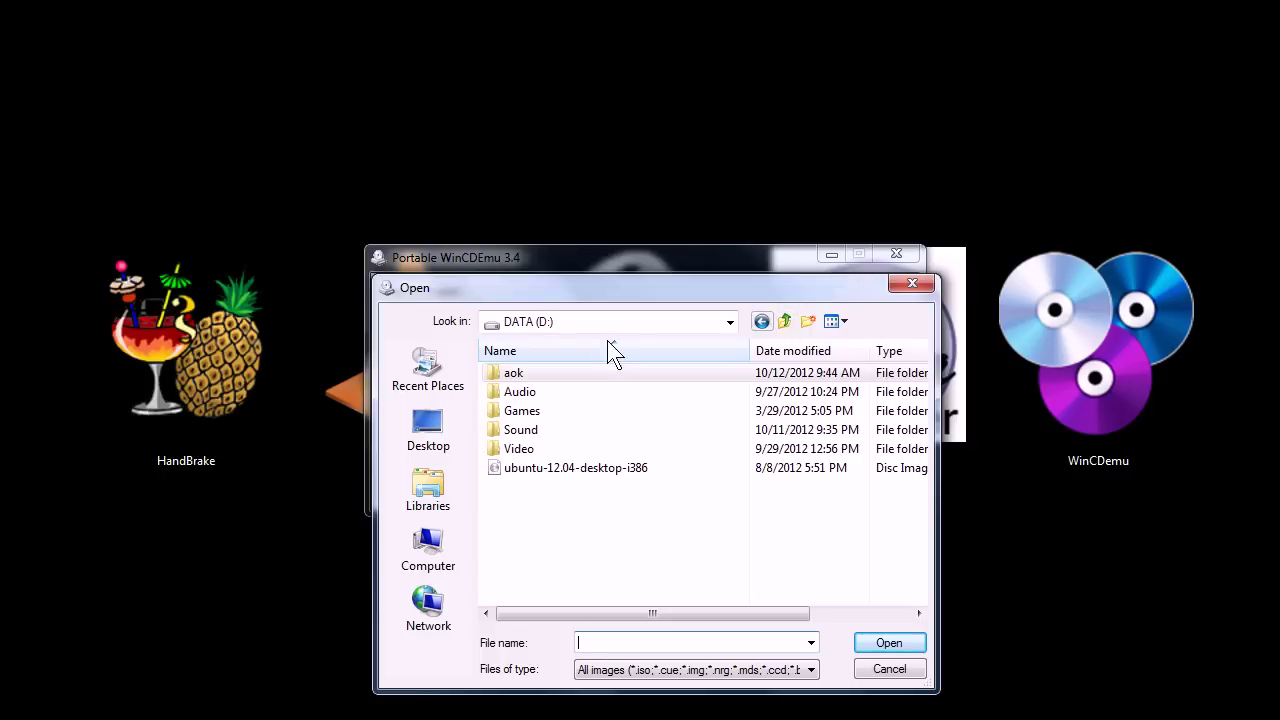
pyautogui.doubleClick(530, 468)
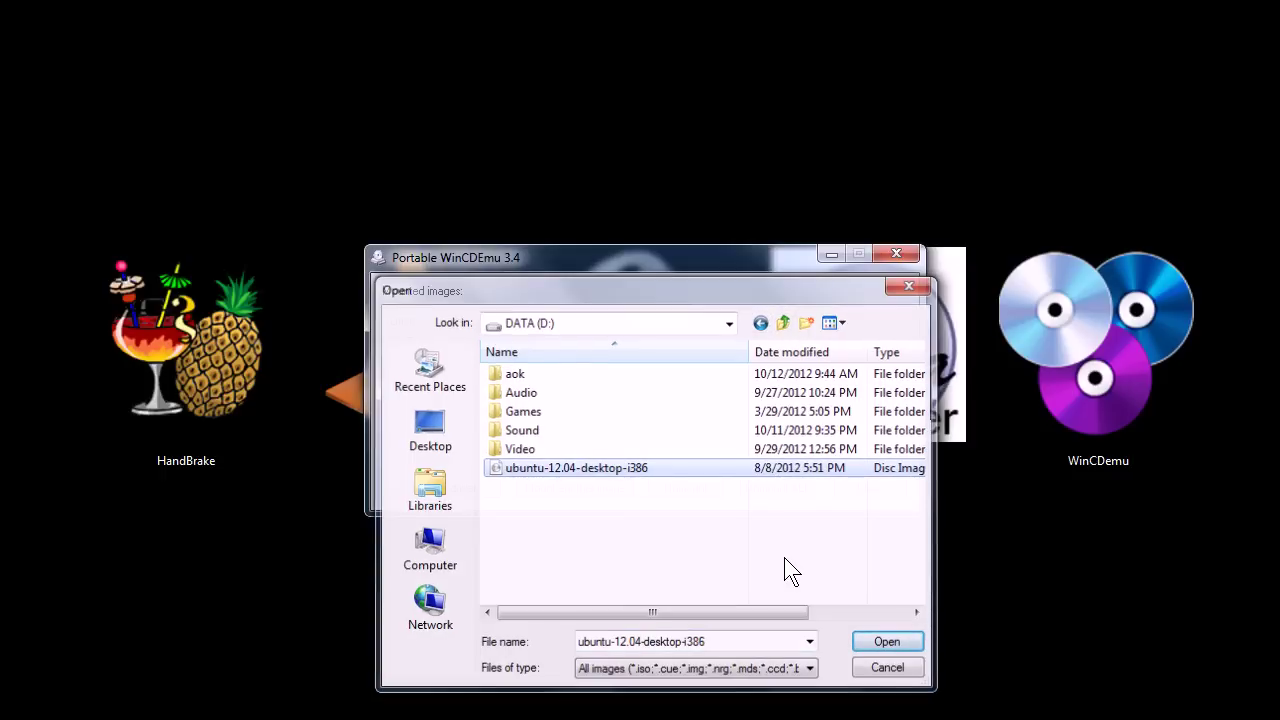
# Browse the Install Ubuntu drive F:, check it in Computer, then close the Explorer windows.
pyautogui.moveTo(575, 150); pyautogui.dragTo(208, 100)
pyautogui.click(203, 285)
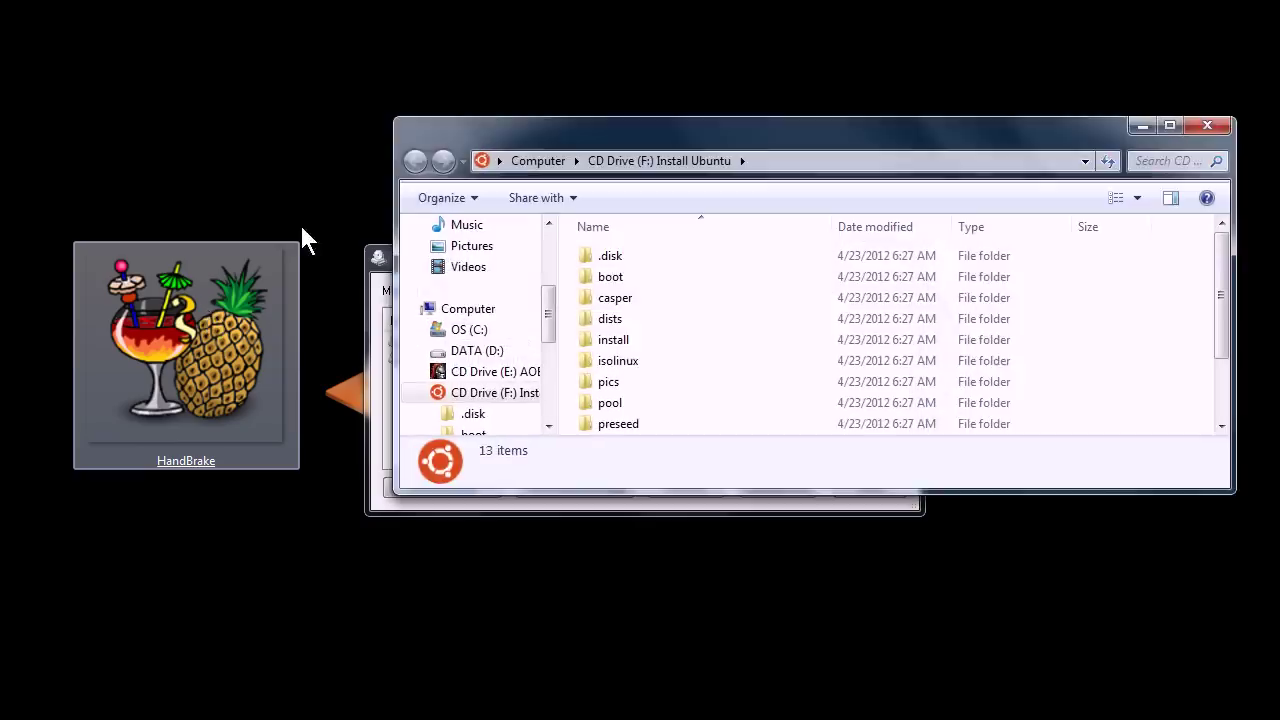
pyautogui.moveTo(569, 126); pyautogui.dragTo(452, 92)
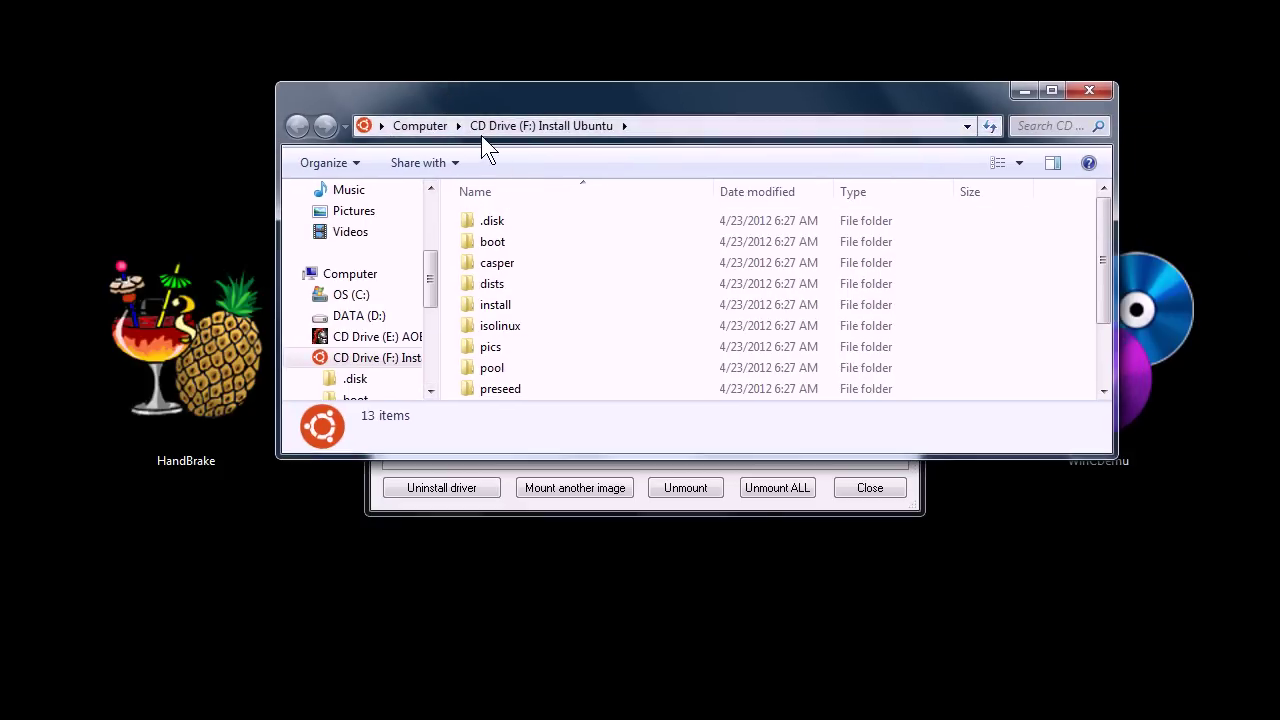
pyautogui.press('super')
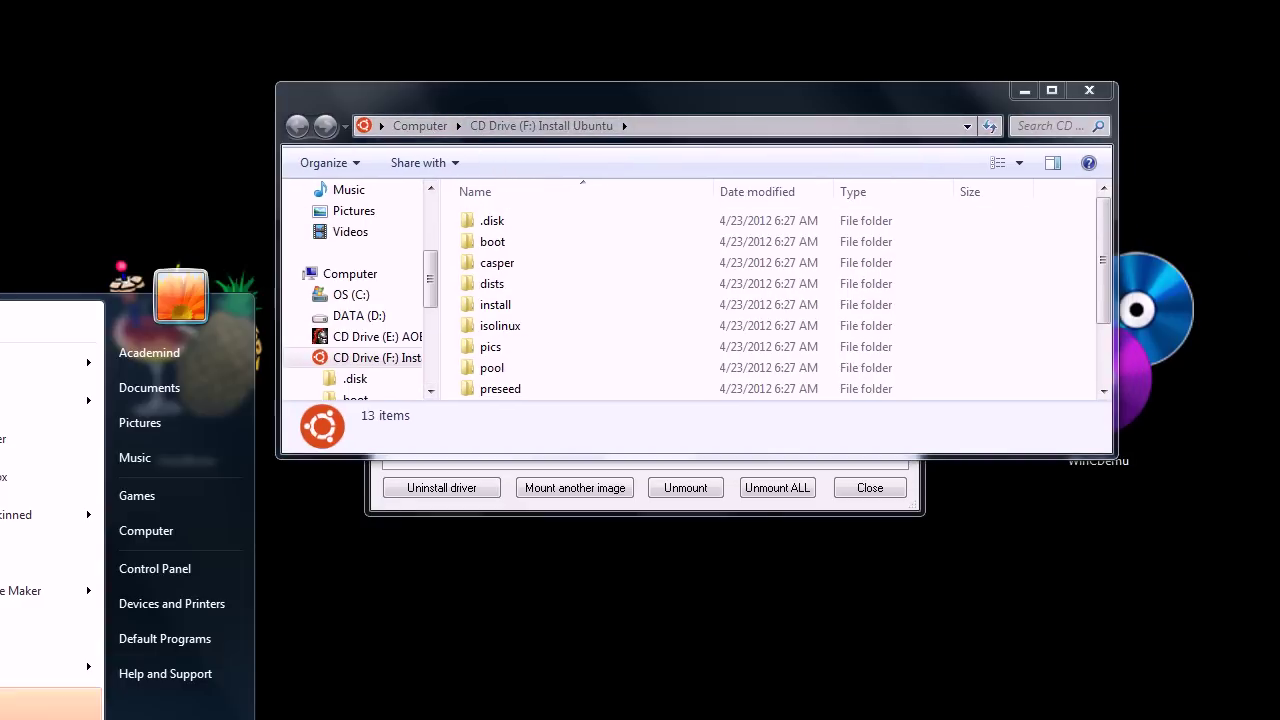
pyautogui.click(140, 530)
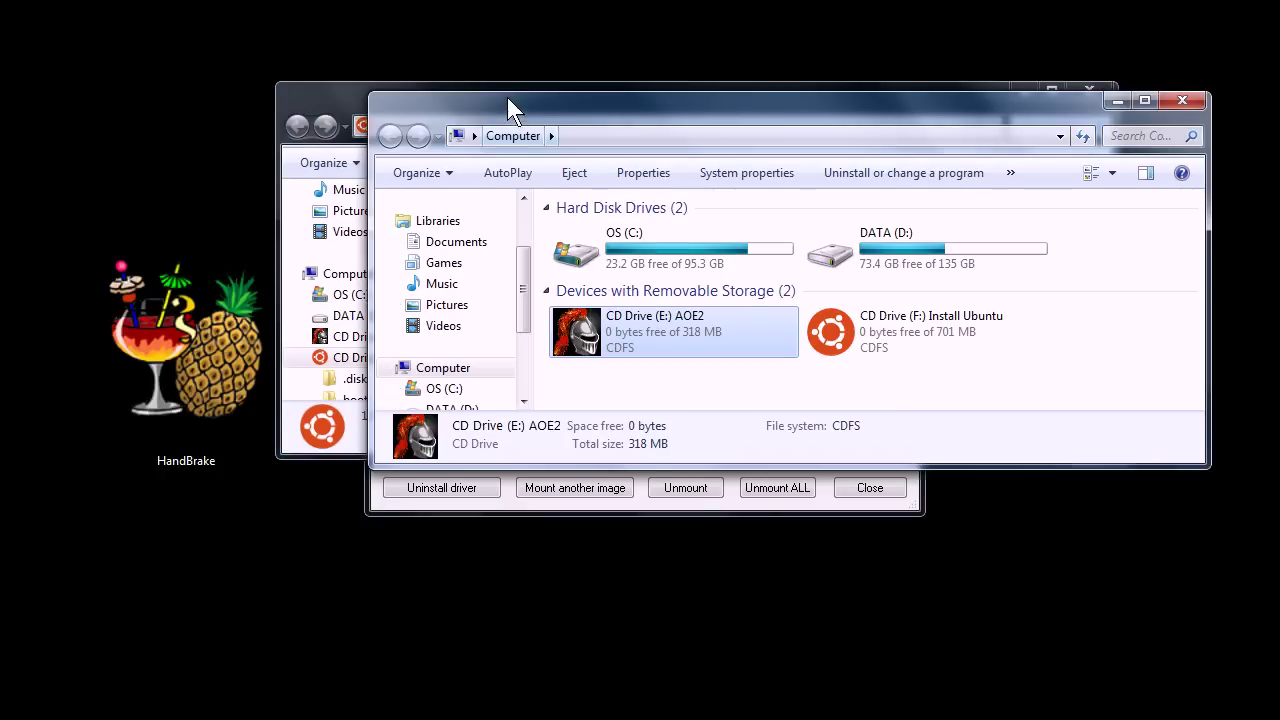
pyautogui.moveTo(507, 100); pyautogui.dragTo(377, 95)
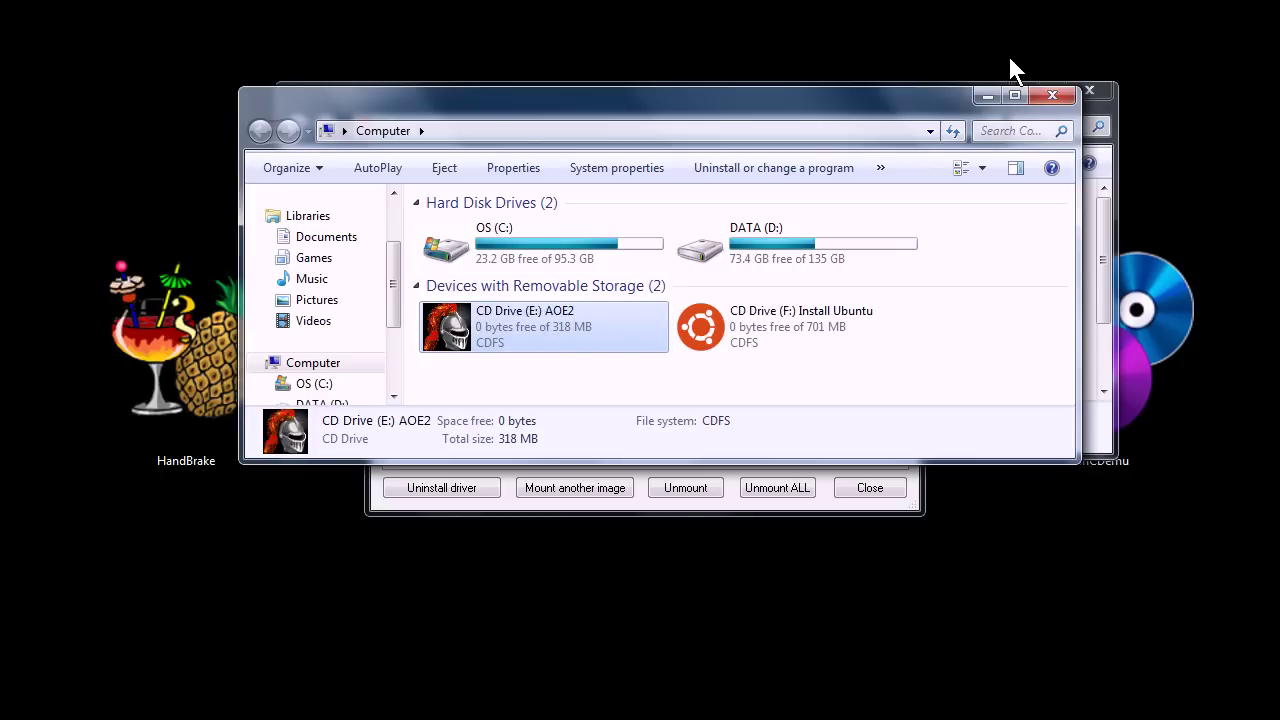
pyautogui.click(987, 95)
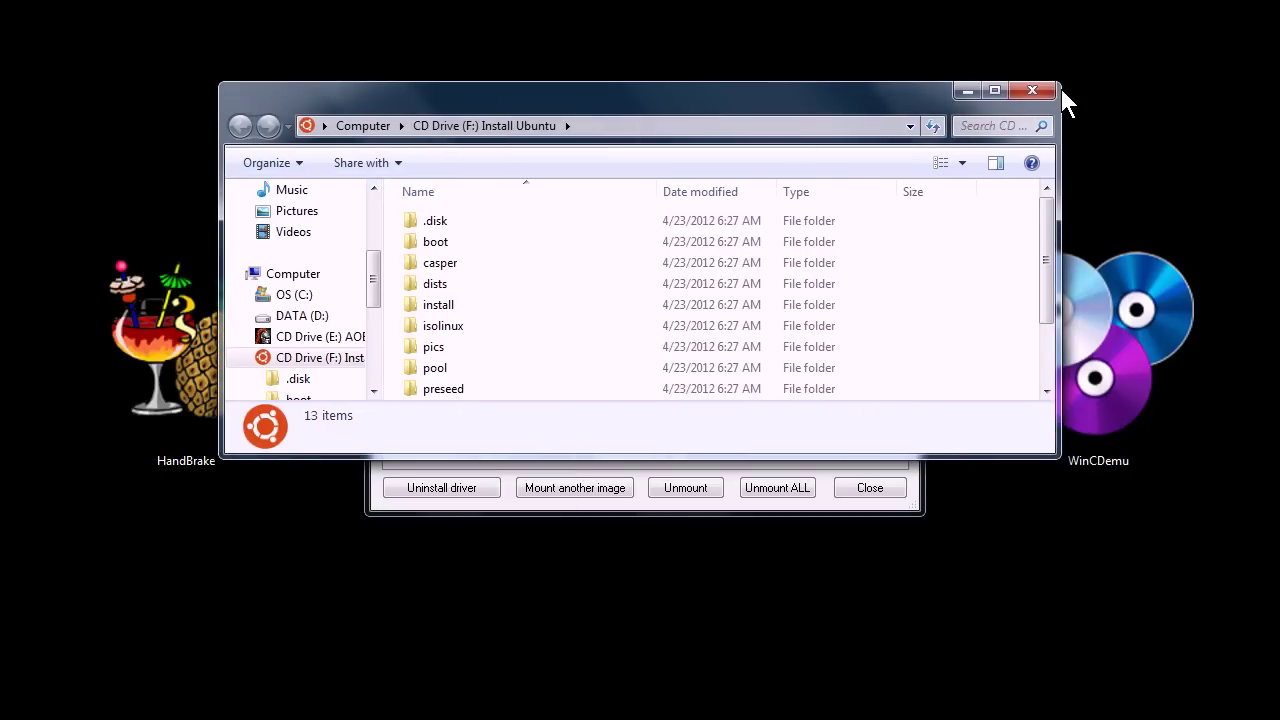
pyautogui.click(1034, 91)
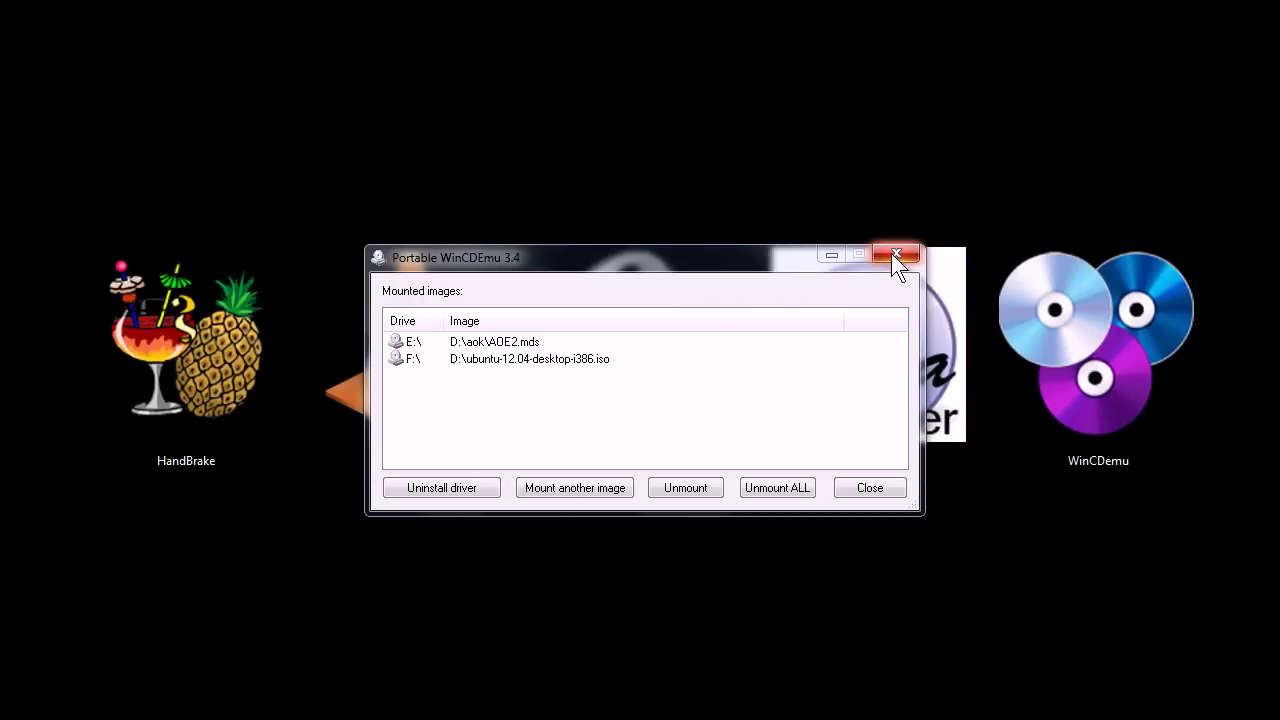